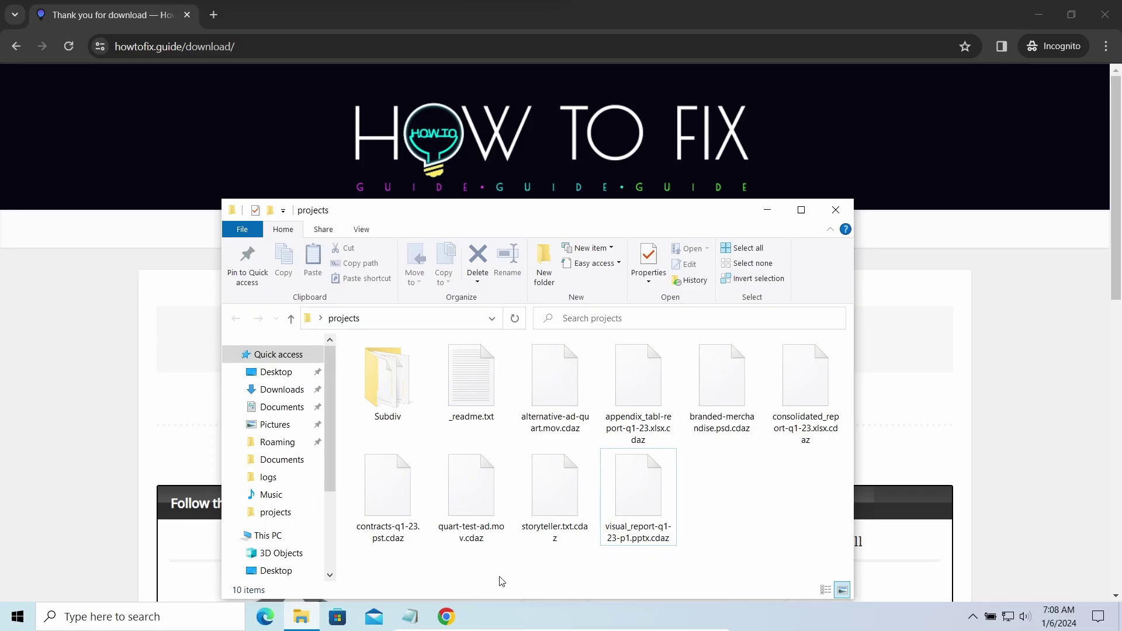
Read the _readme.txt ransom note, minimize it, and bring the browser's GridinSoft page forward.
{"action": "left_click", "coordinate": [420, 621]}
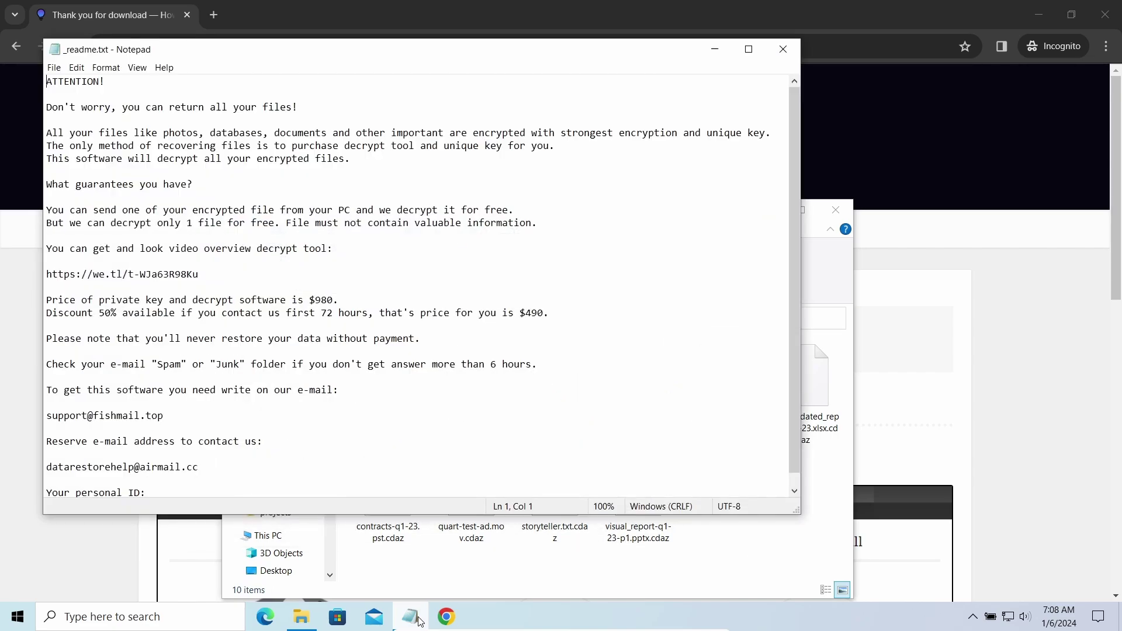
{"action": "left_click", "coordinate": [418, 619]}
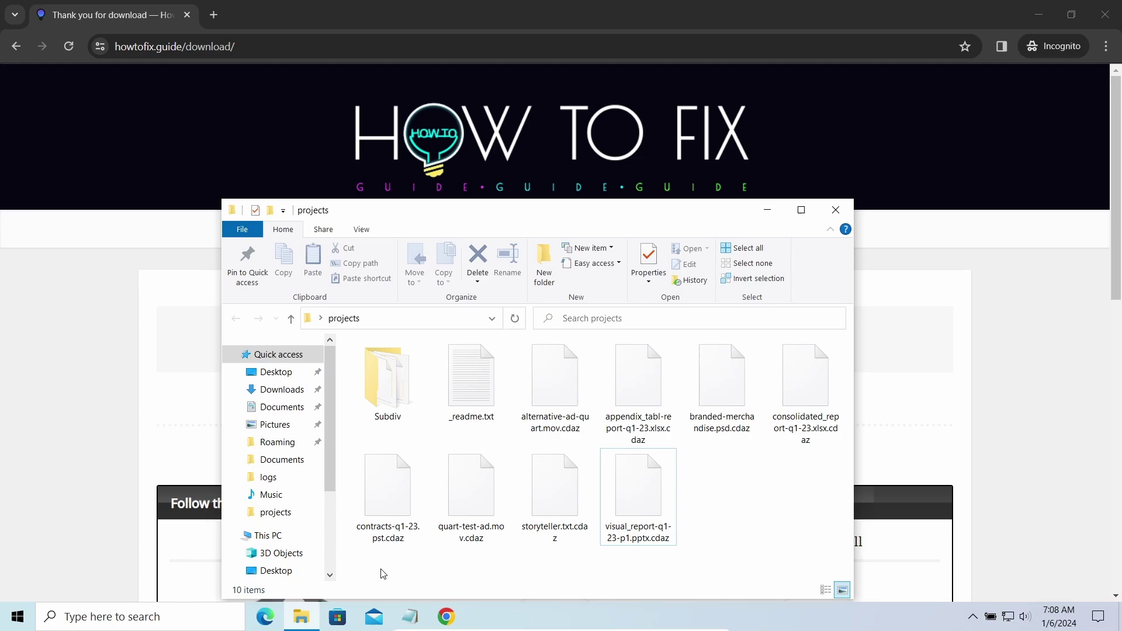
{"action": "left_click_drag", "start_coordinate": [381, 566], "coordinate": [730, 480]}
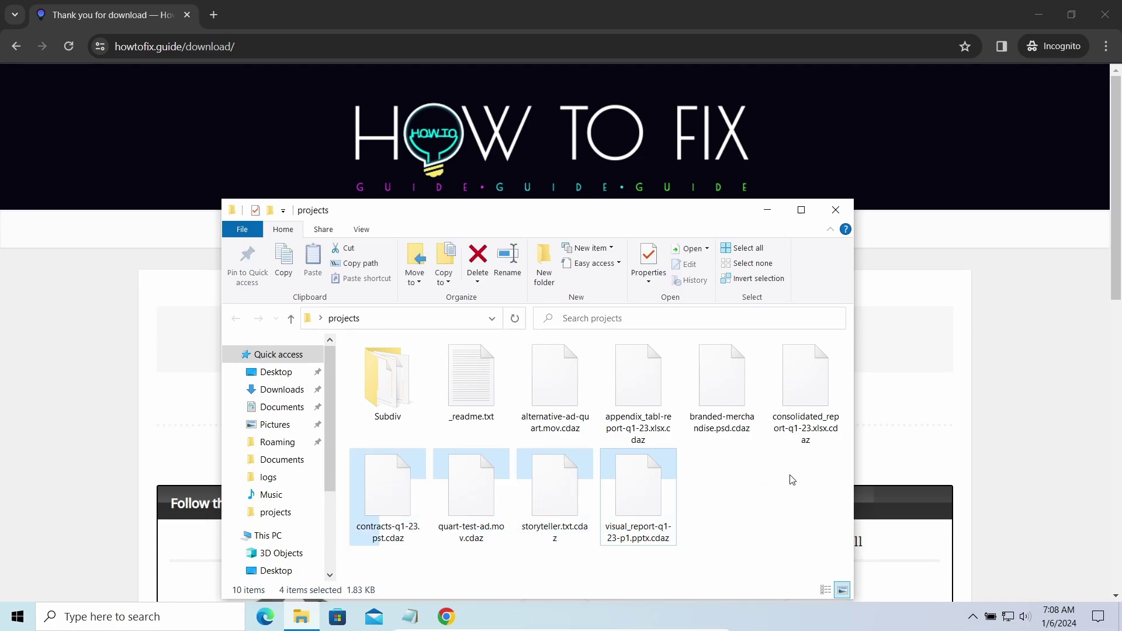
{"action": "left_click", "coordinate": [793, 479]}
{"action": "left_click", "coordinate": [916, 354]}
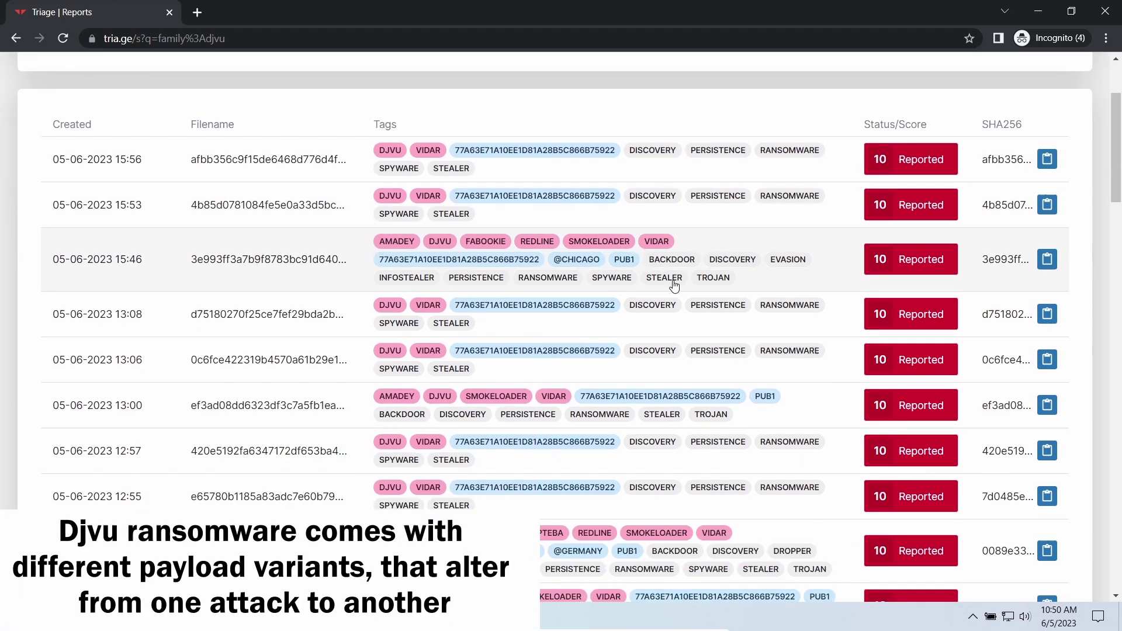
{"action": "scroll", "coordinate": [677, 296], "scroll_direction": "down", "scroll_amount": 3}
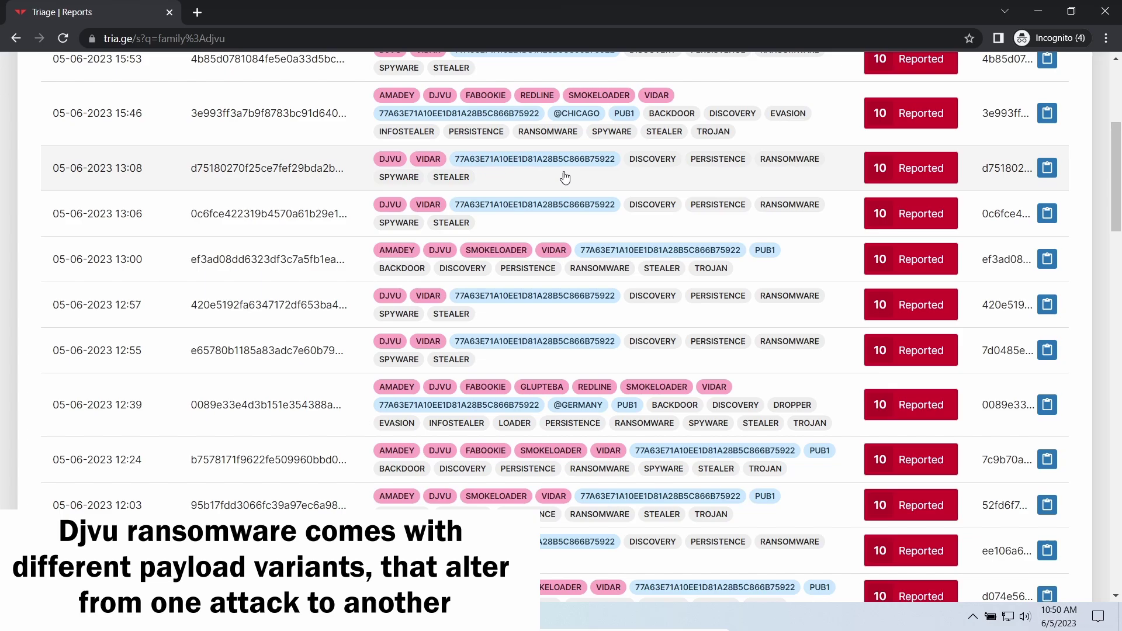
{"action": "scroll", "coordinate": [552, 261], "scroll_direction": "down", "scroll_amount": 5}
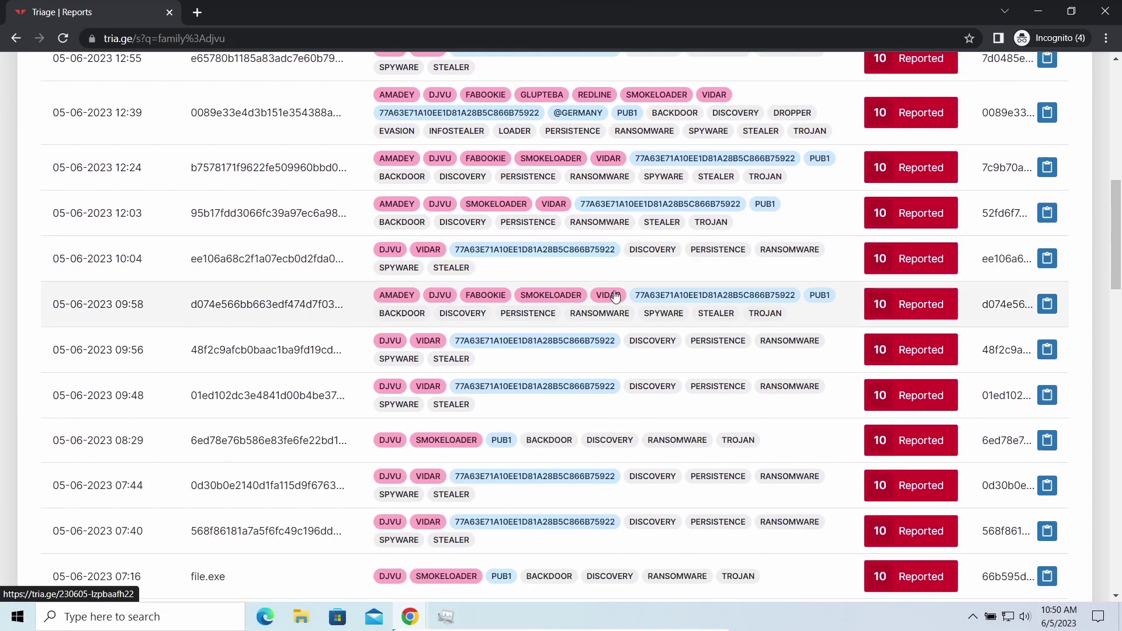
{"action": "scroll", "coordinate": [726, 283], "scroll_direction": "down", "scroll_amount": 5}
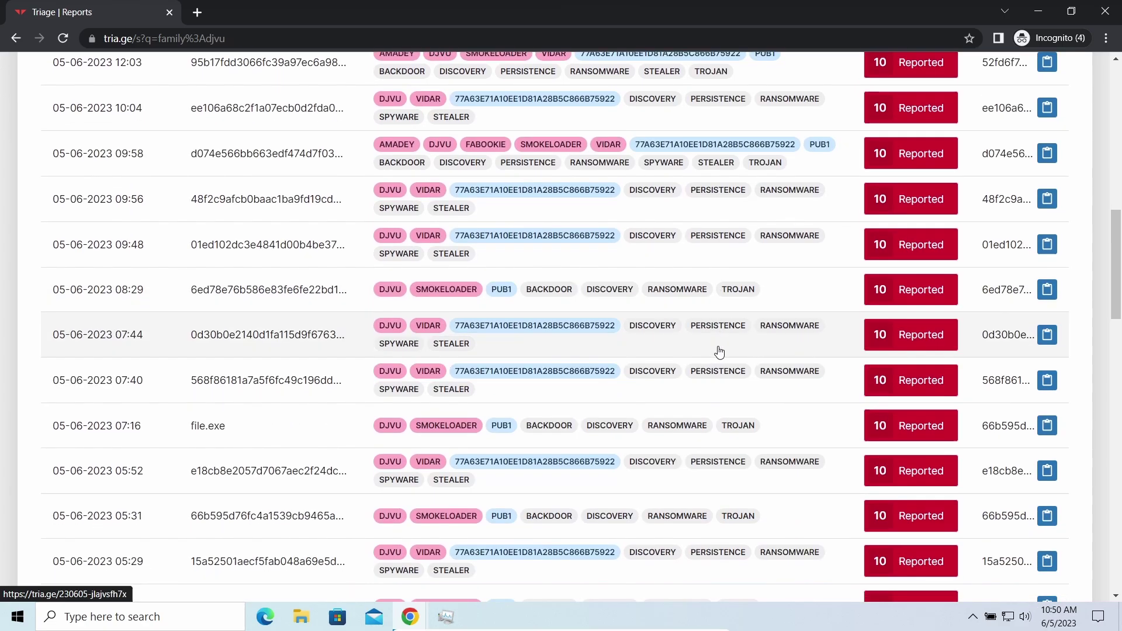
{"action": "scroll", "coordinate": [715, 351], "scroll_direction": "down", "scroll_amount": 4}
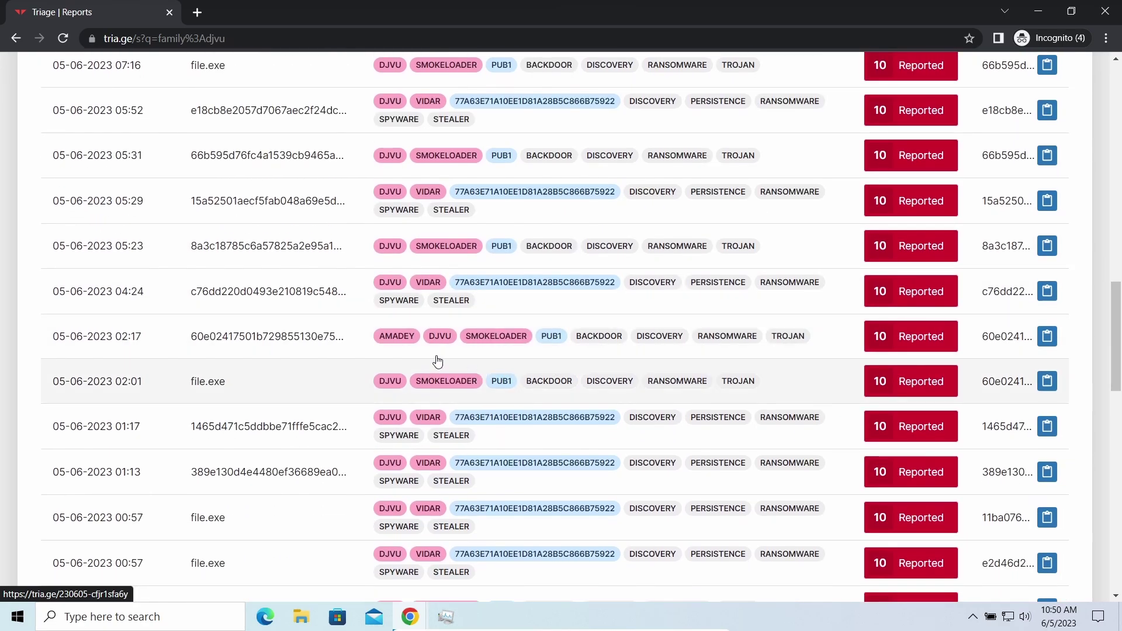
{"action": "scroll", "coordinate": [566, 349], "scroll_direction": "down", "scroll_amount": 6}
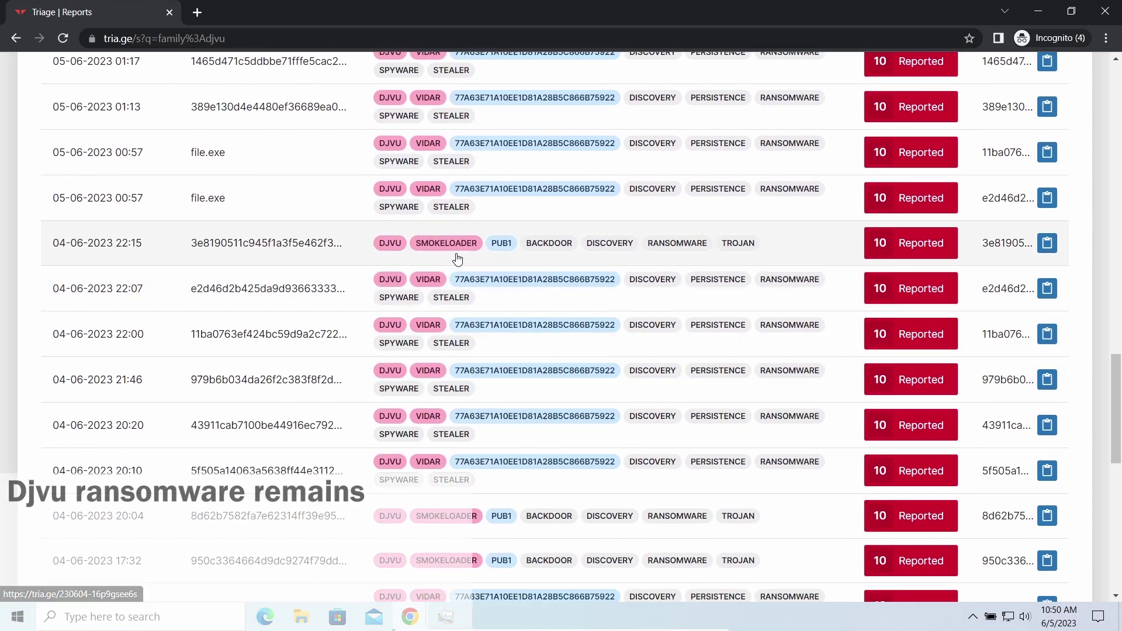
{"action": "scroll", "coordinate": [353, 239], "scroll_direction": "up", "scroll_amount": 8}
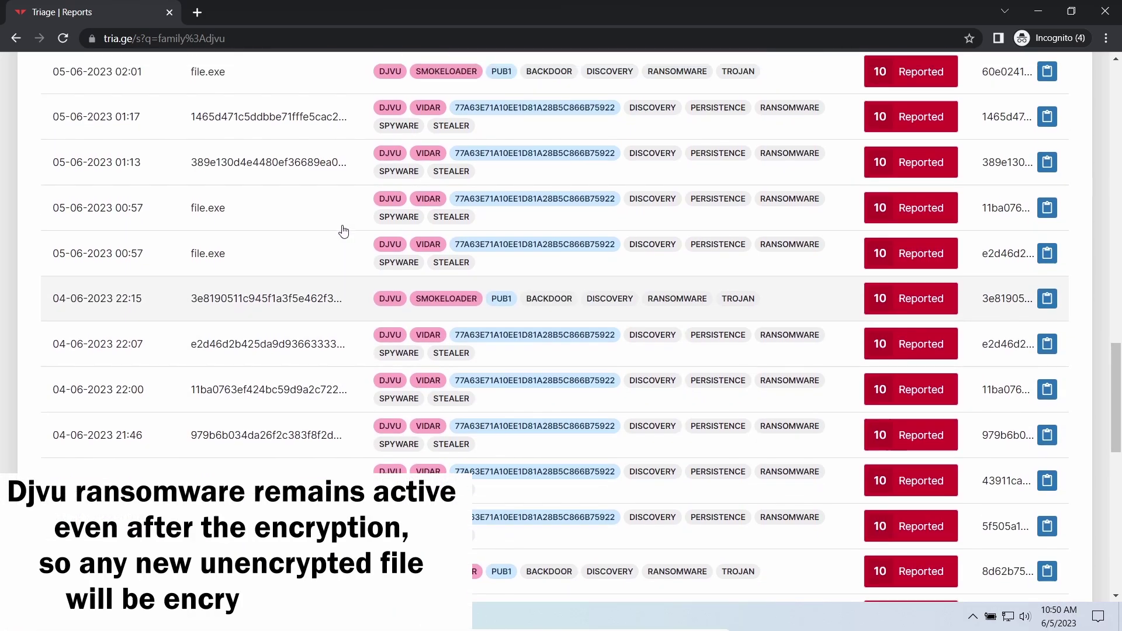
{"action": "scroll", "coordinate": [343, 229], "scroll_direction": "up", "scroll_amount": 8}
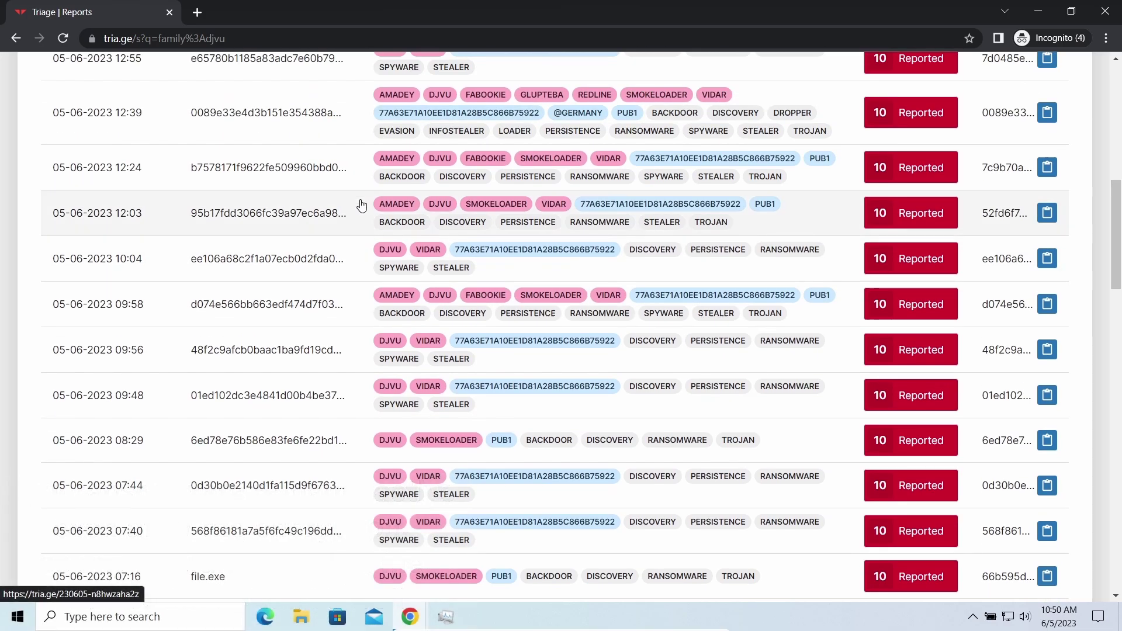
Open the 12:39 Djvu sample's report and highlight the two C2 URLs in its extracted config.
{"action": "left_click", "coordinate": [360, 131]}
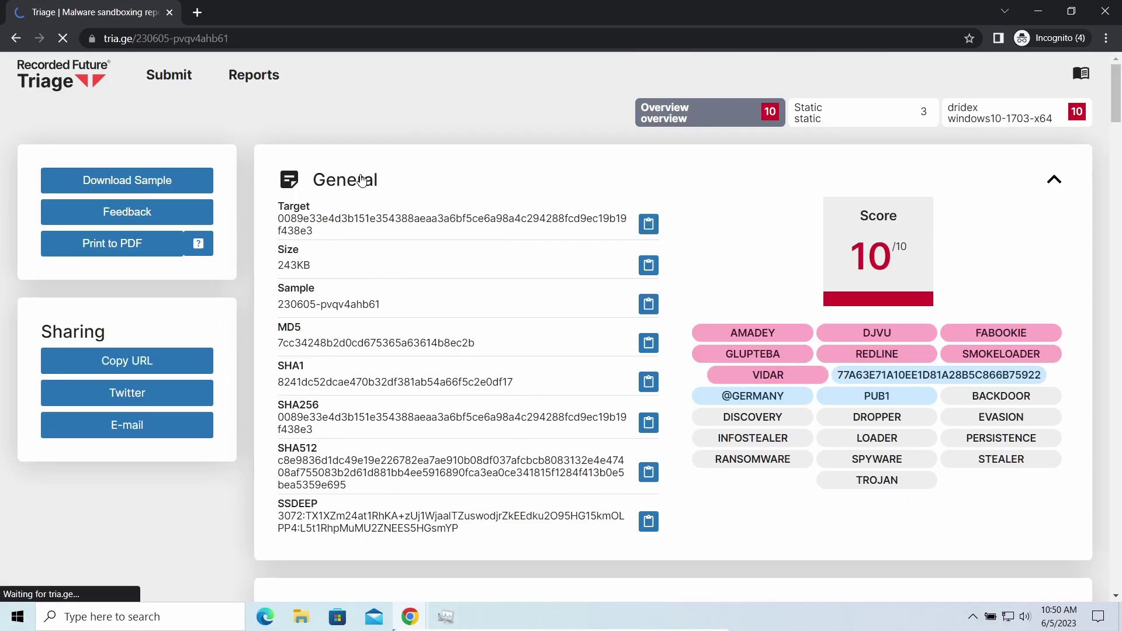
{"action": "scroll", "coordinate": [652, 187], "scroll_direction": "down", "scroll_amount": 14}
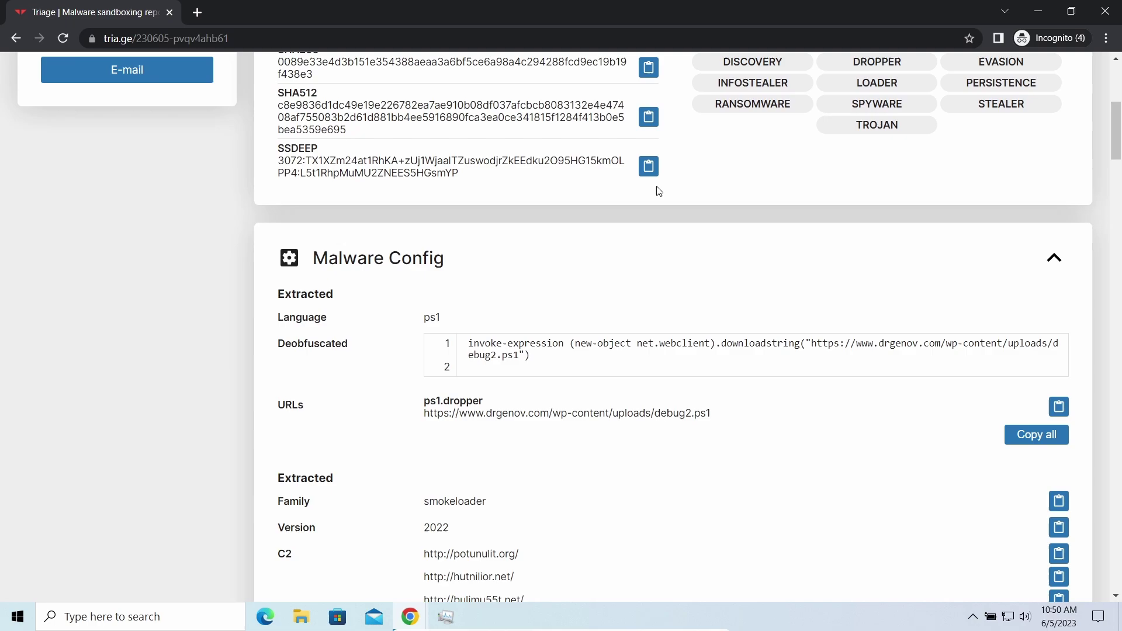
{"action": "scroll", "coordinate": [616, 199], "scroll_direction": "down", "scroll_amount": 8}
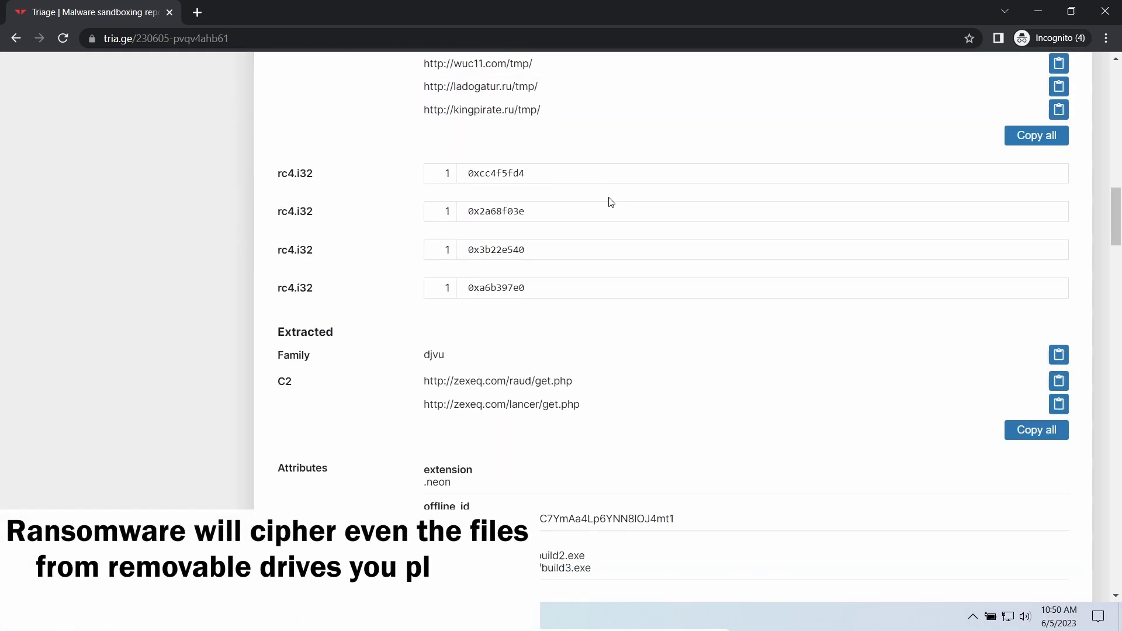
{"action": "left_click_drag", "start_coordinate": [430, 209], "coordinate": [423, 209]}
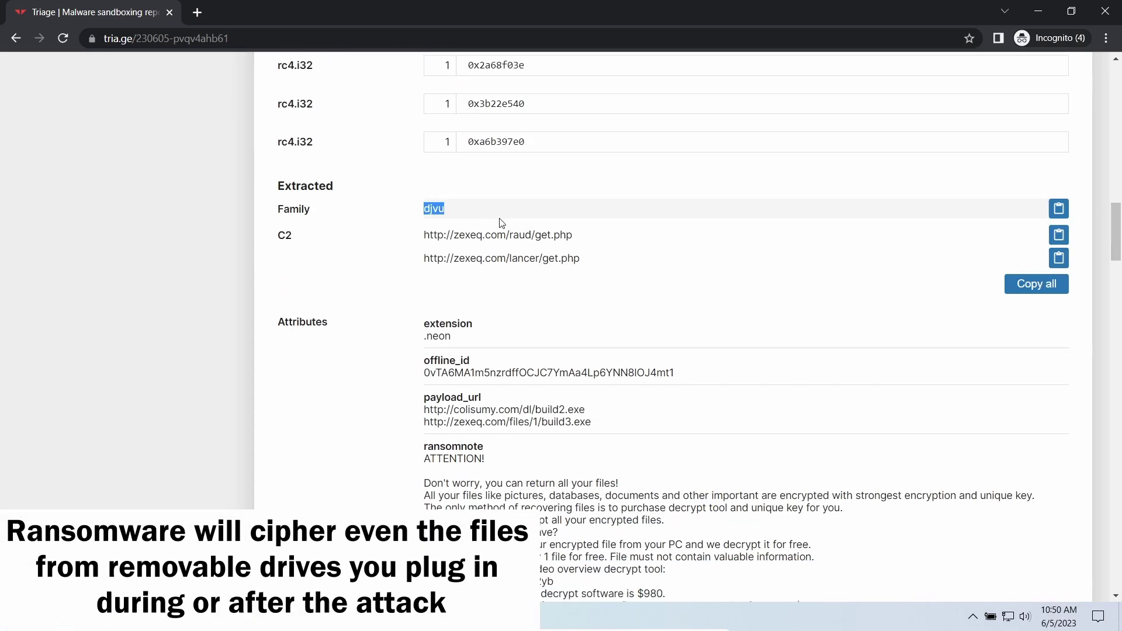
{"action": "scroll", "coordinate": [432, 263], "scroll_direction": "down", "scroll_amount": 9}
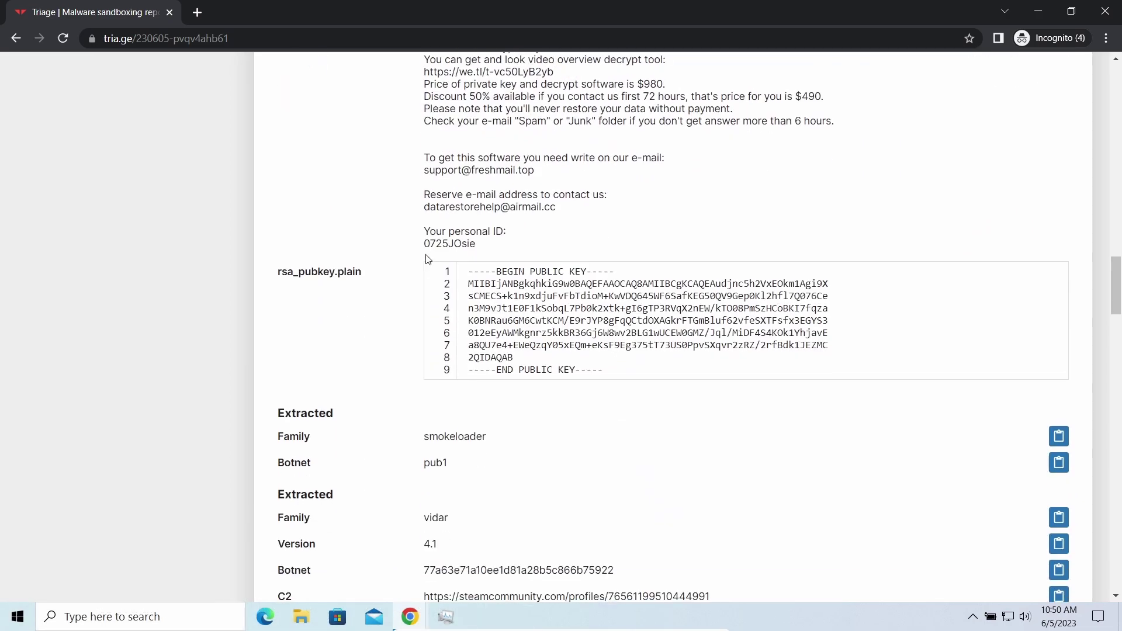
{"action": "scroll", "coordinate": [426, 259], "scroll_direction": "down", "scroll_amount": 4}
{"action": "scroll", "coordinate": [414, 255], "scroll_direction": "up", "scroll_amount": 3}
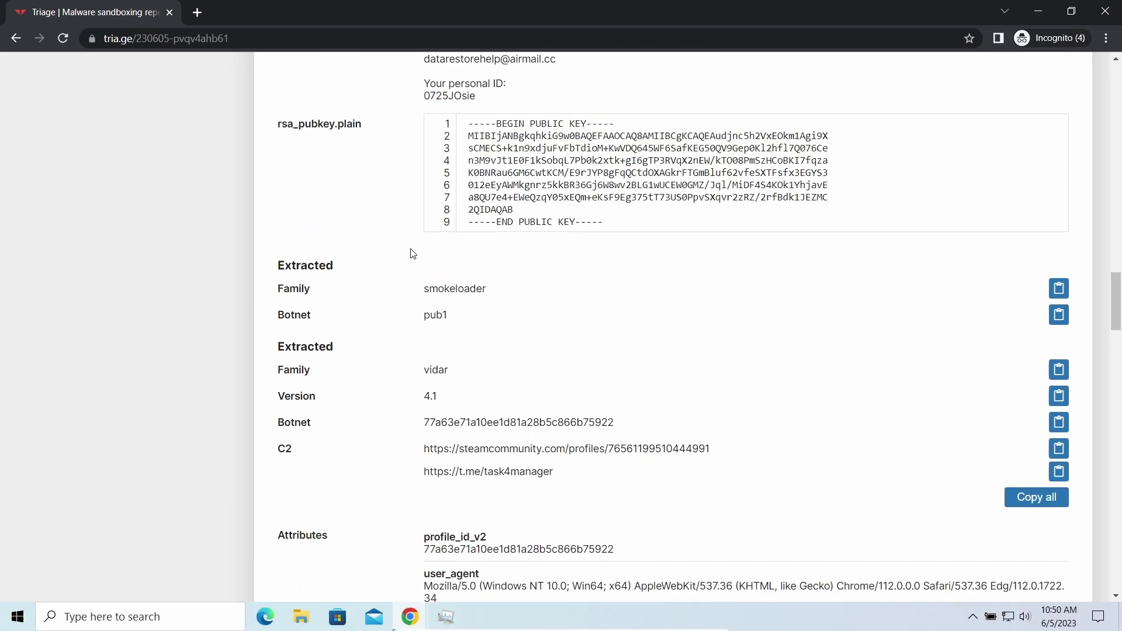
{"action": "scroll", "coordinate": [411, 253], "scroll_direction": "up", "scroll_amount": 5}
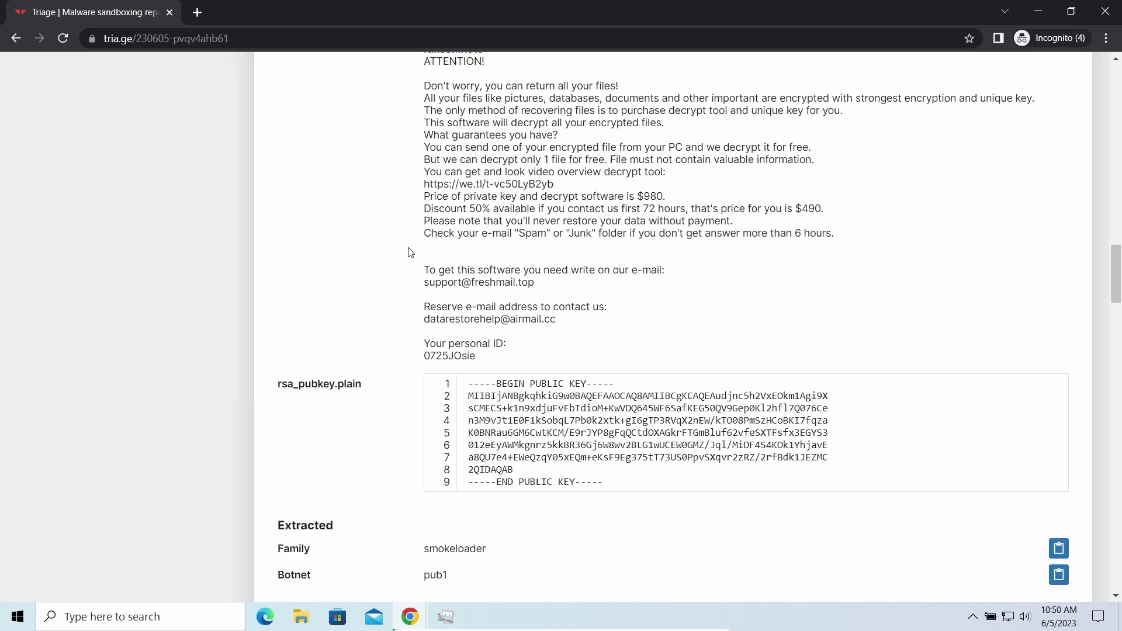
{"action": "scroll", "coordinate": [409, 253], "scroll_direction": "up", "scroll_amount": 4}
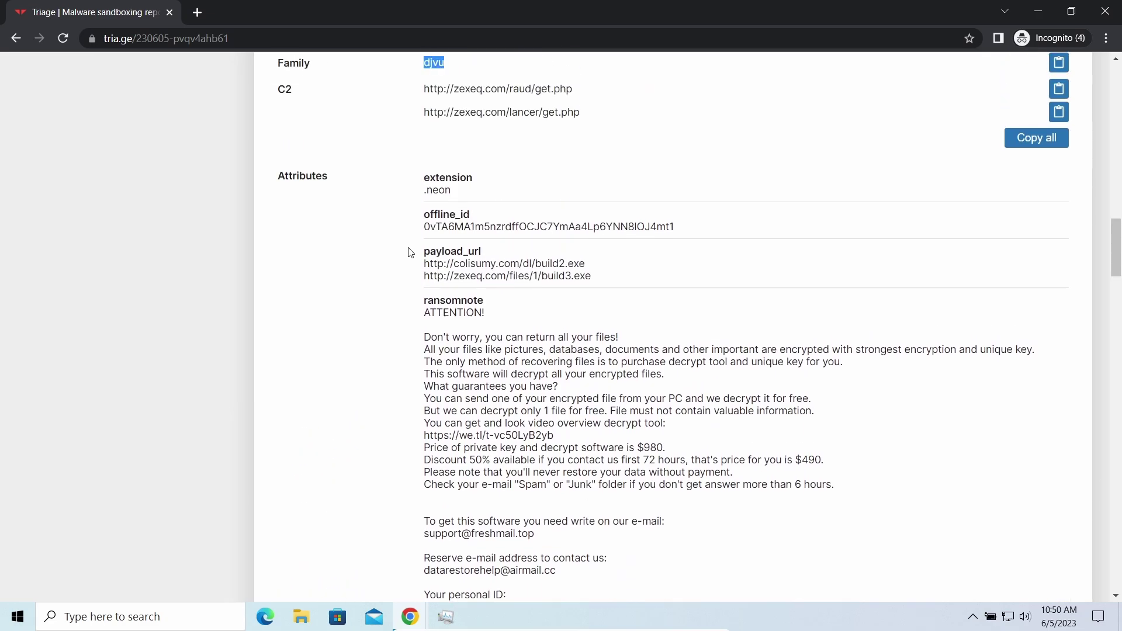
{"action": "left_click_drag", "start_coordinate": [408, 178], "coordinate": [609, 187]}
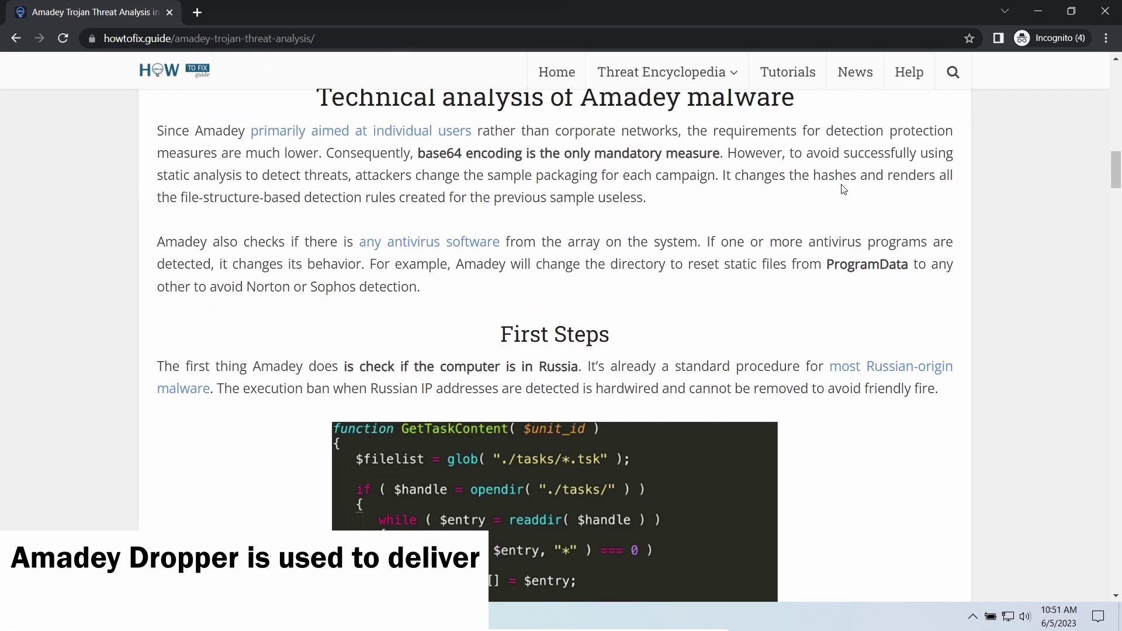
{"action": "scroll", "coordinate": [538, 359], "scroll_direction": "down", "scroll_amount": 3}
{"action": "left_click_drag", "start_coordinate": [343, 219], "coordinate": [564, 221]}
{"action": "left_click", "coordinate": [295, 262]}
{"action": "scroll", "coordinate": [292, 261], "scroll_direction": "down", "scroll_amount": 7}
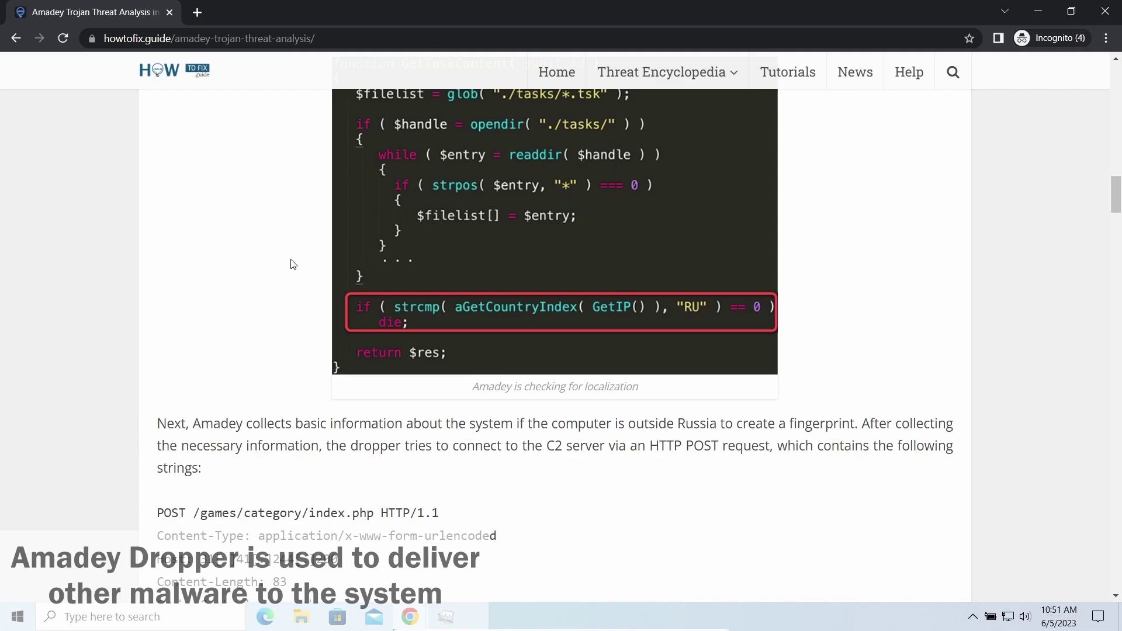
{"action": "scroll", "coordinate": [290, 342], "scroll_direction": "down", "scroll_amount": 1}
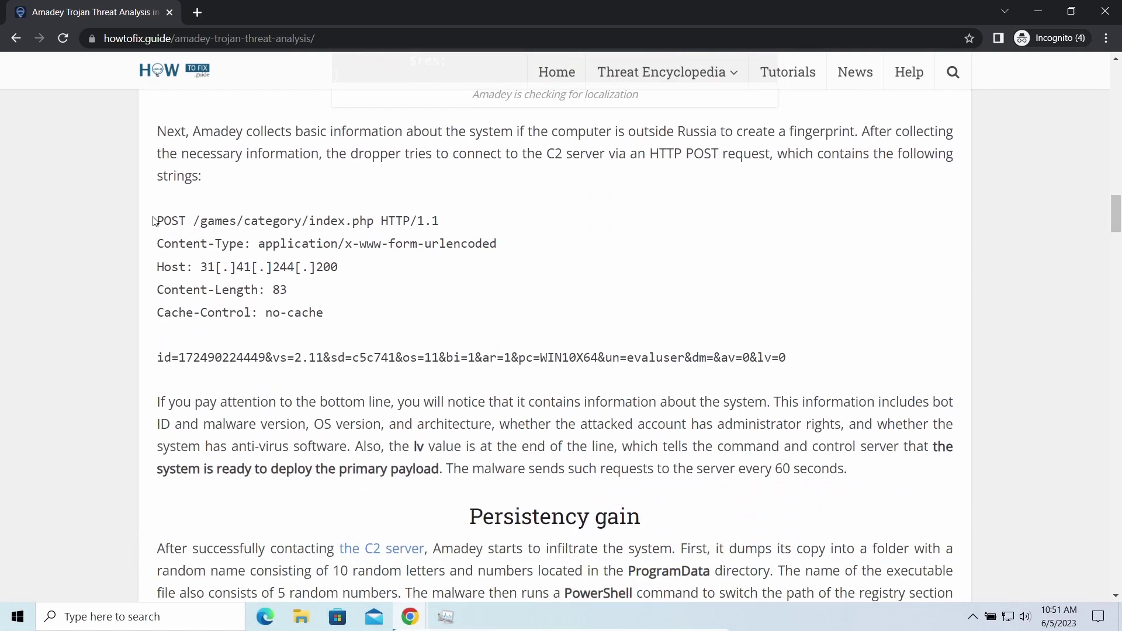
{"action": "left_click_drag", "start_coordinate": [153, 221], "coordinate": [453, 323]}
{"action": "left_click", "coordinate": [453, 323]}
{"action": "scroll", "coordinate": [355, 384], "scroll_direction": "down", "scroll_amount": 1}
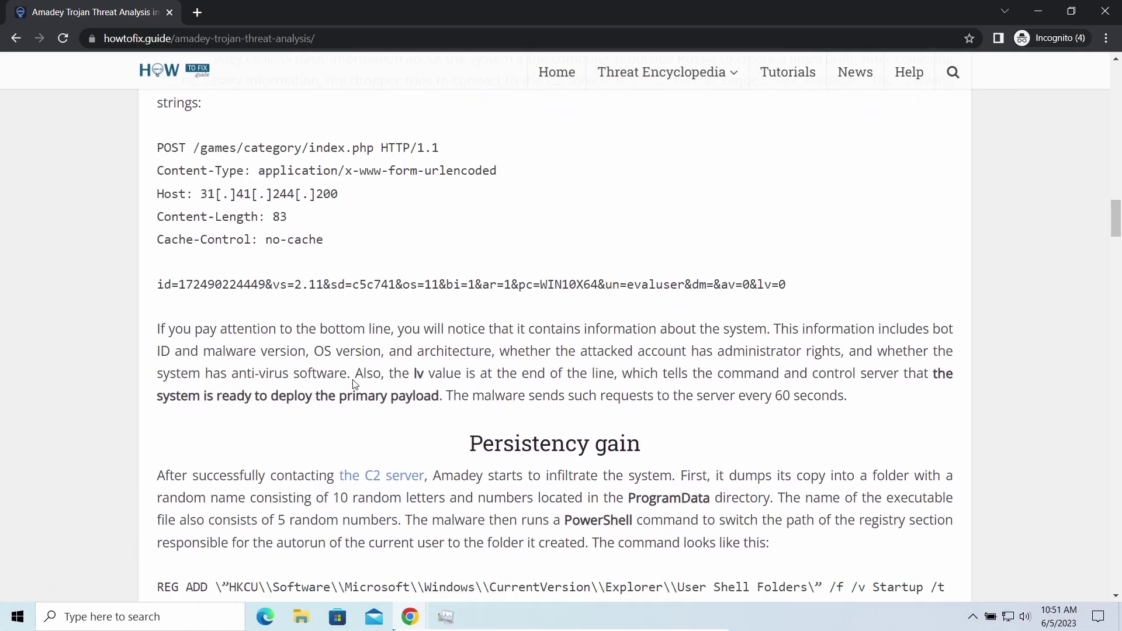
{"action": "scroll", "coordinate": [354, 384], "scroll_direction": "down", "scroll_amount": 6}
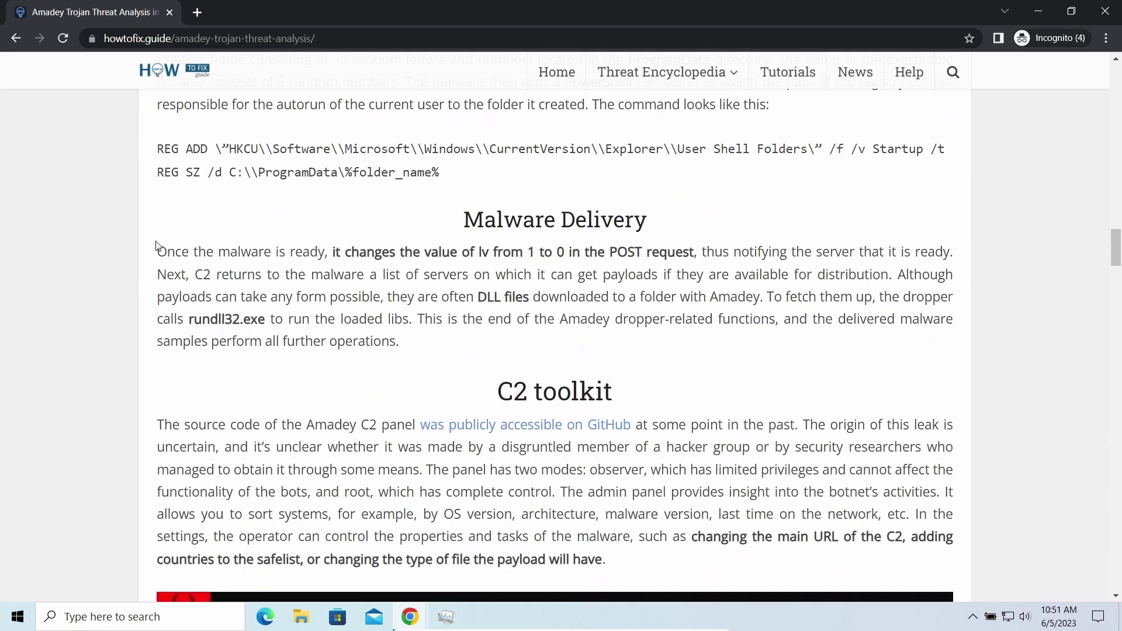
{"action": "left_click_drag", "start_coordinate": [319, 255], "coordinate": [653, 342]}
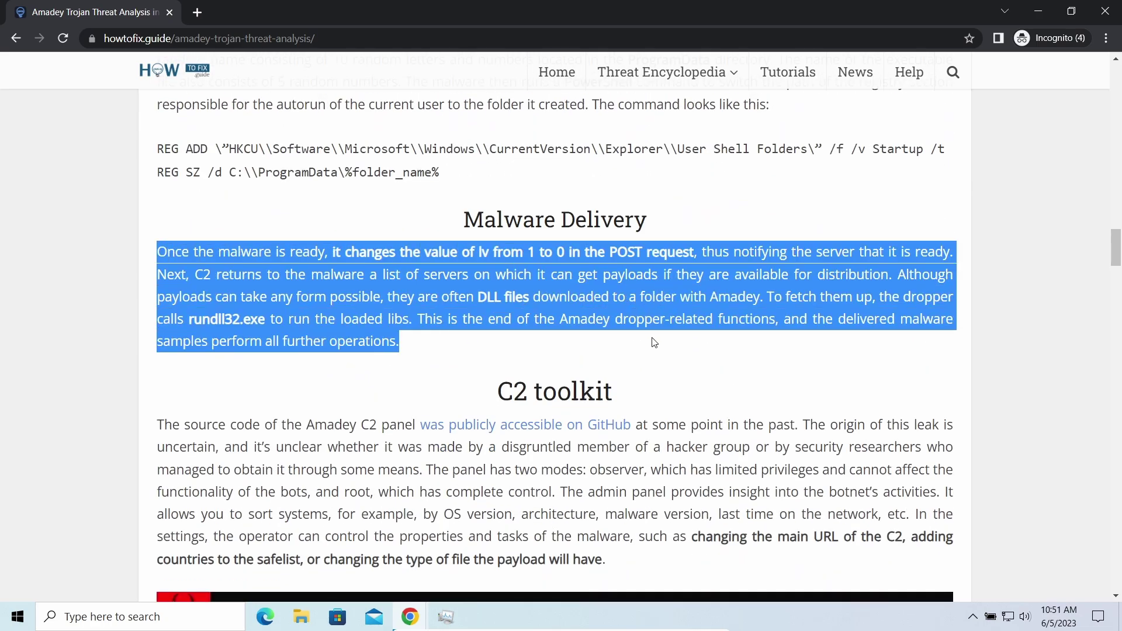
{"action": "left_click", "coordinate": [447, 448]}
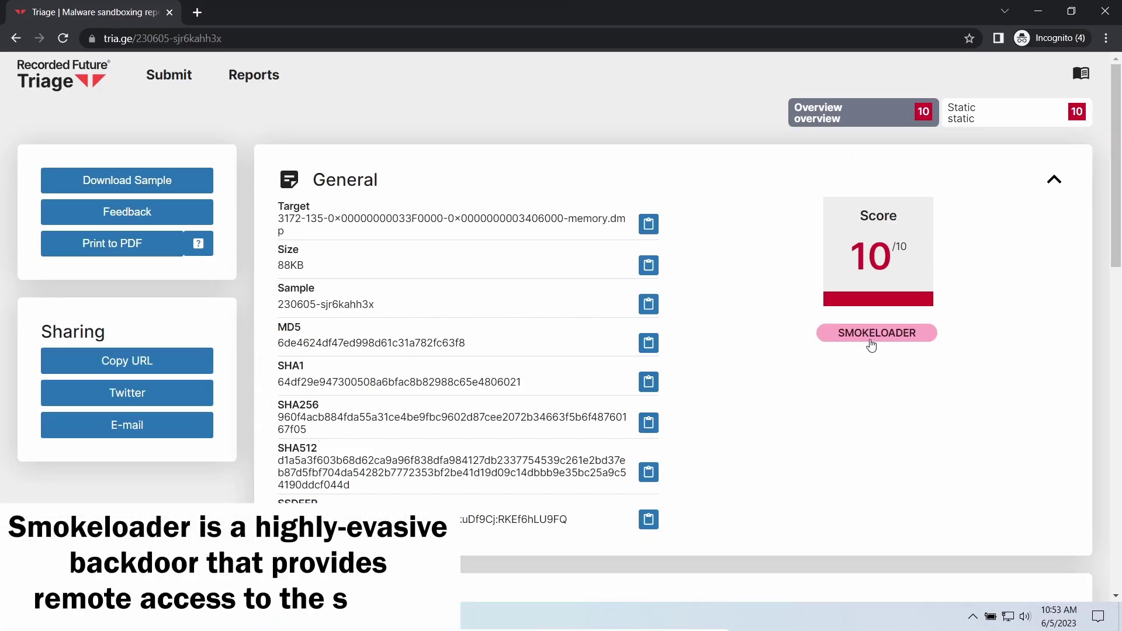
Highlight the first three Smokeloader C2 URLs, scroll through Tasks, then return to the top.
{"action": "scroll", "coordinate": [753, 373], "scroll_direction": "down", "scroll_amount": 6}
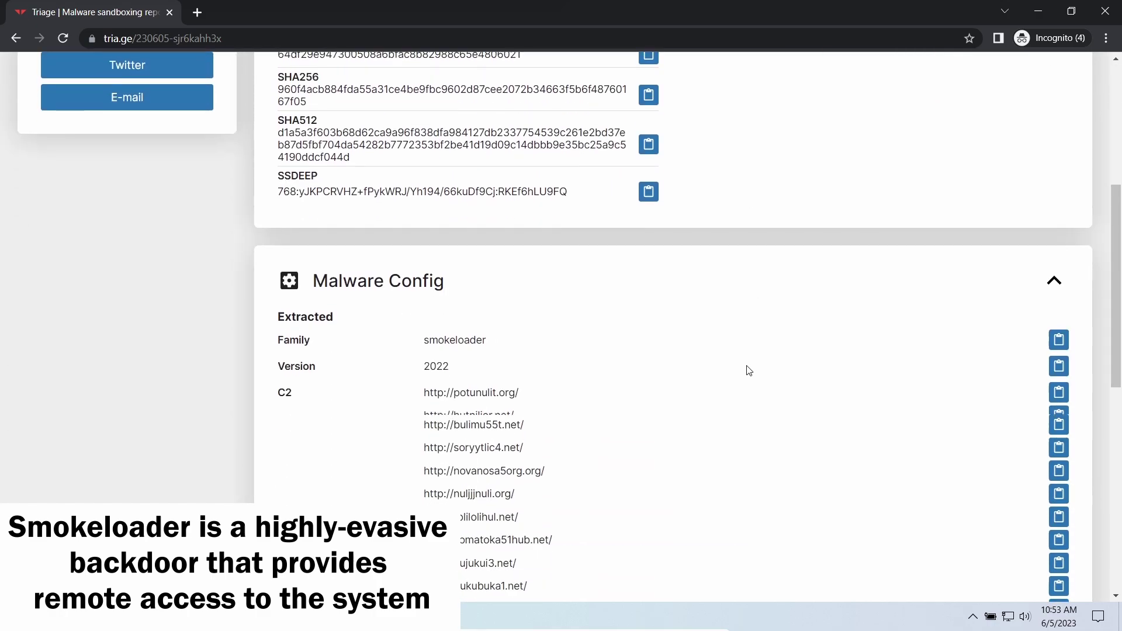
{"action": "left_click_drag", "start_coordinate": [421, 350], "coordinate": [553, 401]}
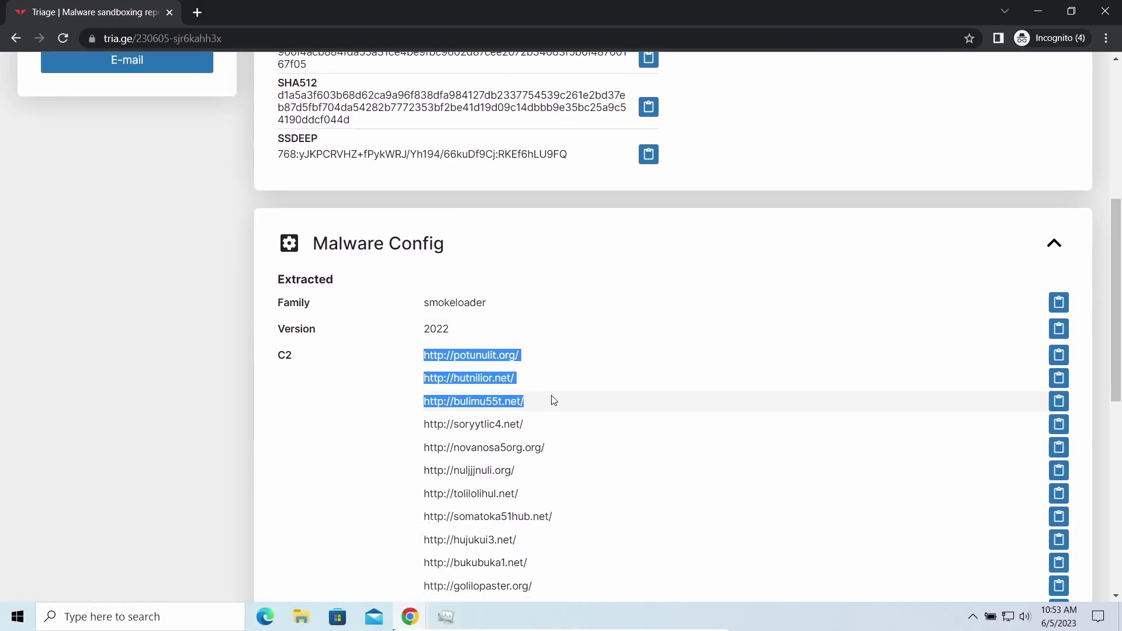
{"action": "left_click", "coordinate": [692, 276]}
{"action": "scroll", "coordinate": [661, 380], "scroll_direction": "down", "scroll_amount": 6}
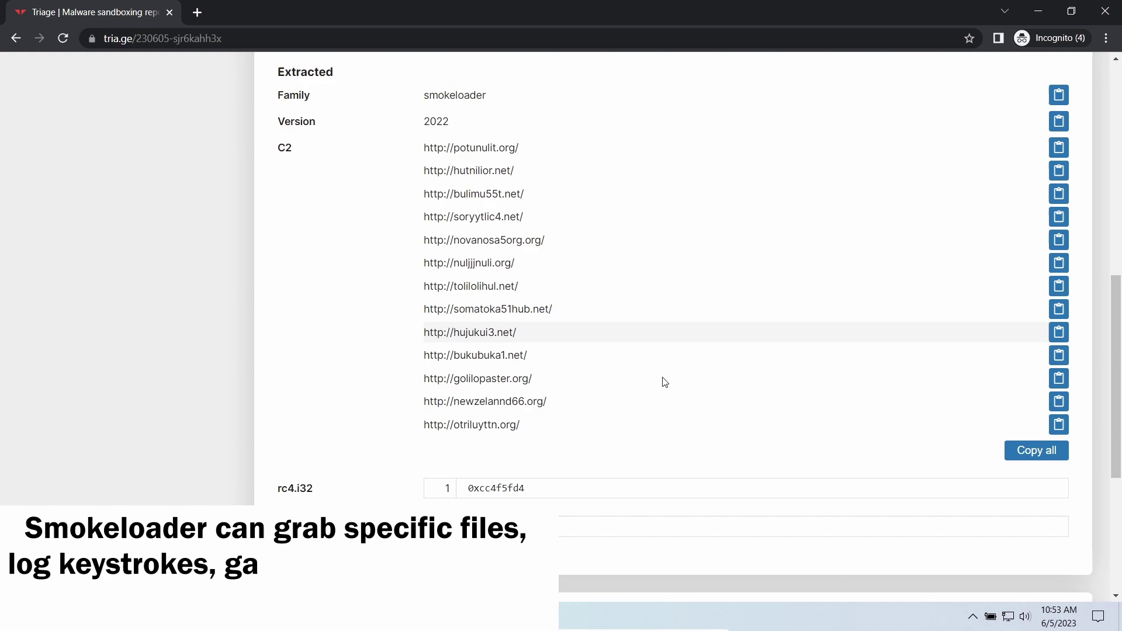
{"action": "scroll", "coordinate": [656, 381], "scroll_direction": "down", "scroll_amount": 2}
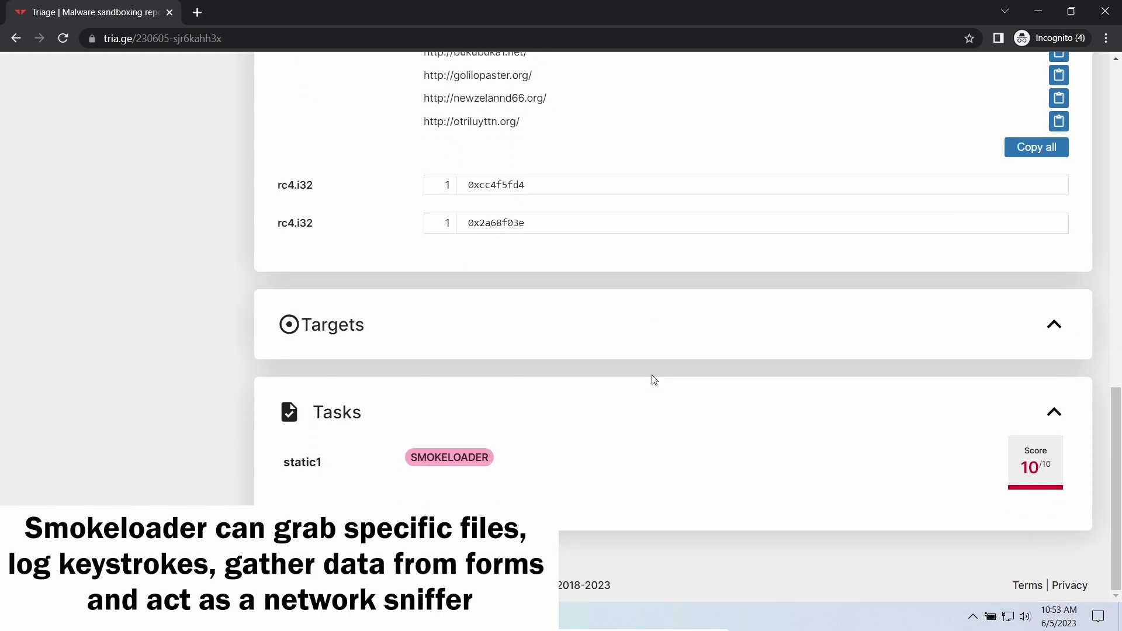
{"action": "scroll", "coordinate": [654, 380], "scroll_direction": "up", "scroll_amount": 11}
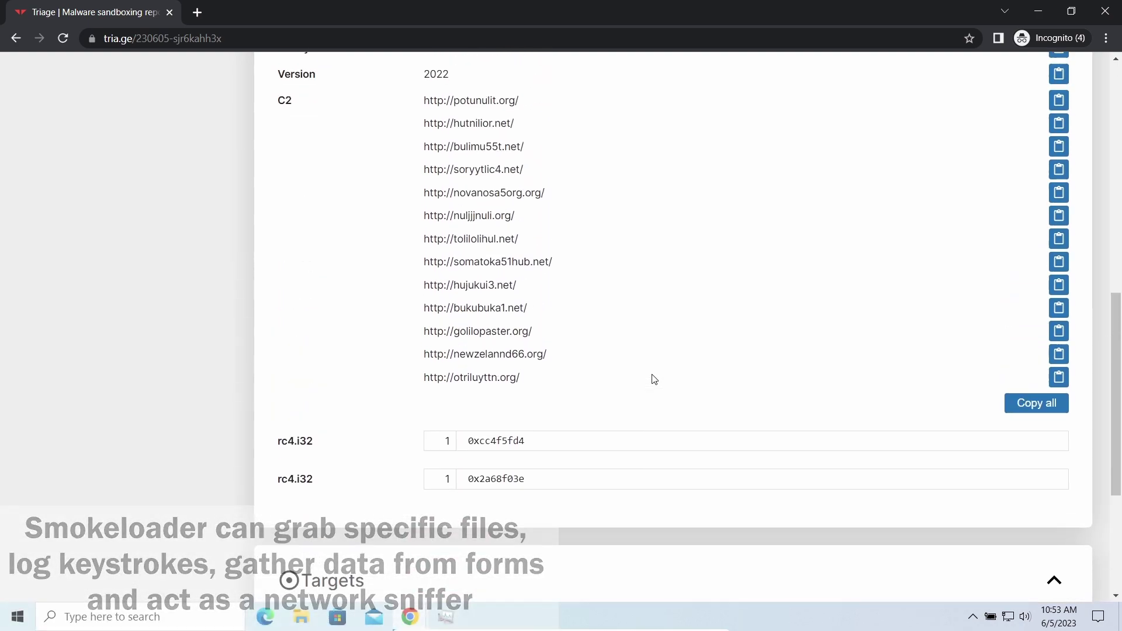
{"action": "scroll", "coordinate": [653, 378], "scroll_direction": "up", "scroll_amount": 3}
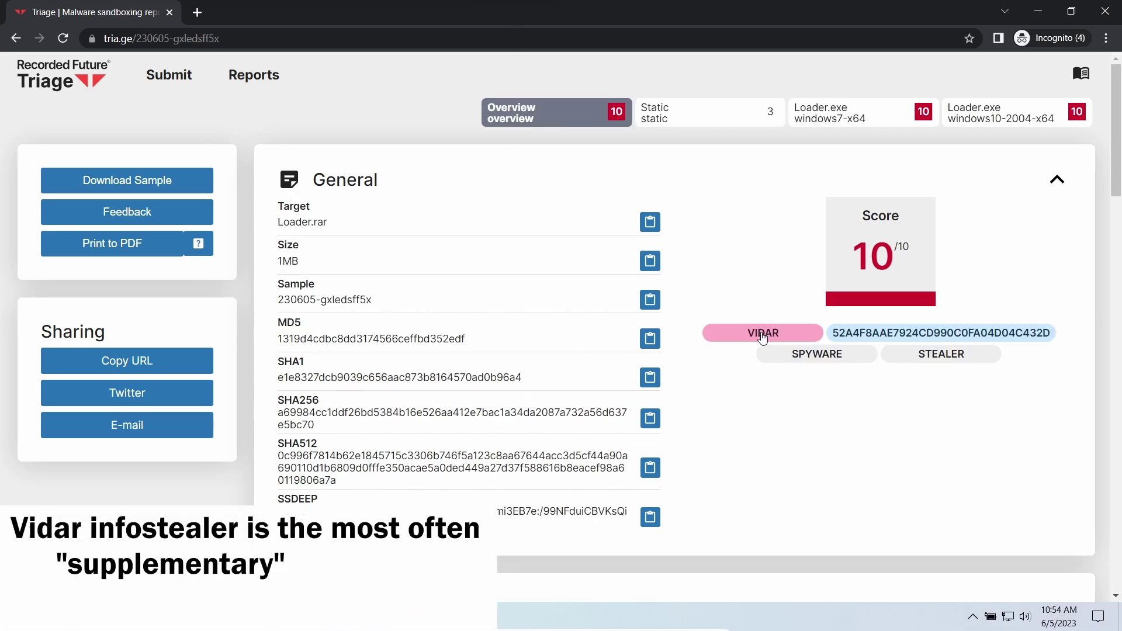
Highlight the Vidar C2 addresses in Loader.rar's config, then scroll down to the MITRE ATT&CK matrix.
{"action": "scroll", "coordinate": [712, 413], "scroll_direction": "down", "scroll_amount": 5}
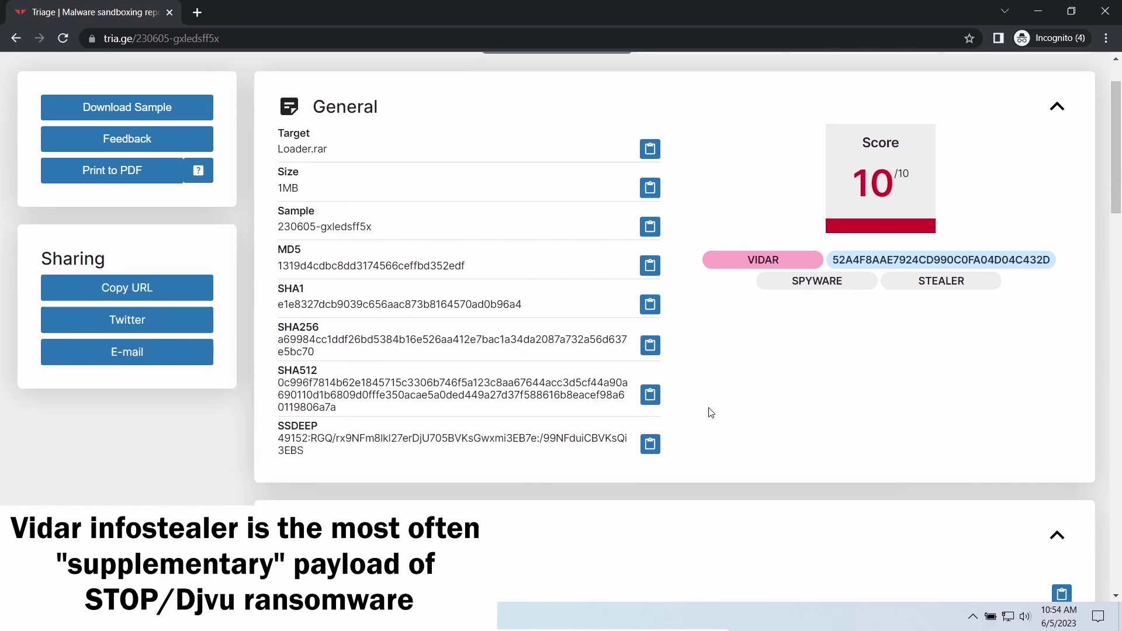
{"action": "scroll", "coordinate": [703, 409], "scroll_direction": "down", "scroll_amount": 3}
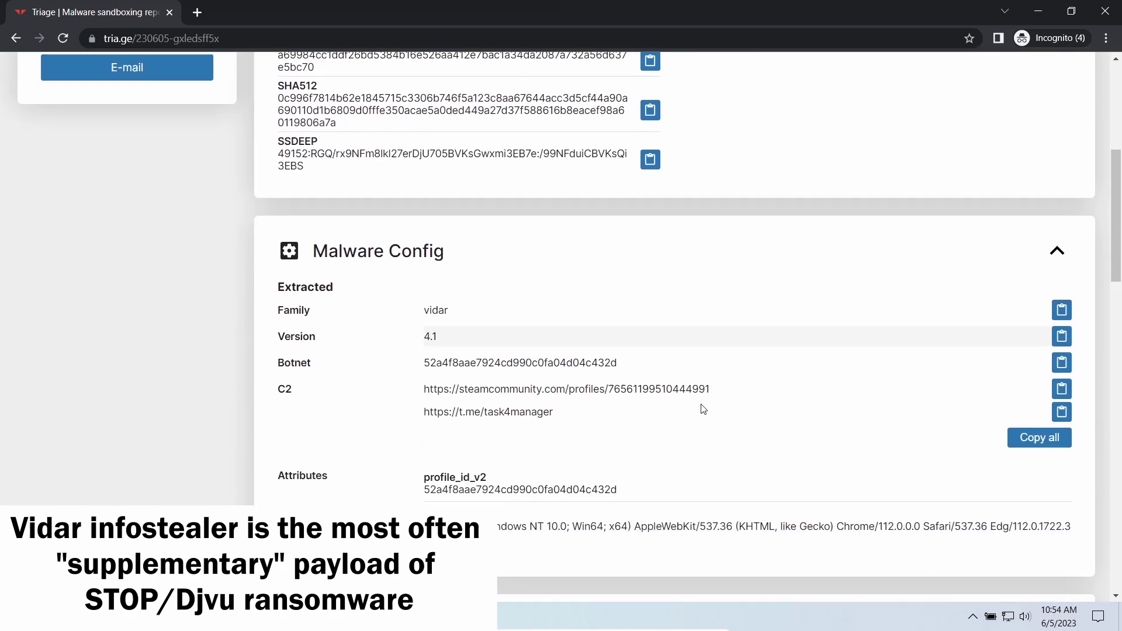
{"action": "left_click_drag", "start_coordinate": [418, 309], "coordinate": [589, 333]}
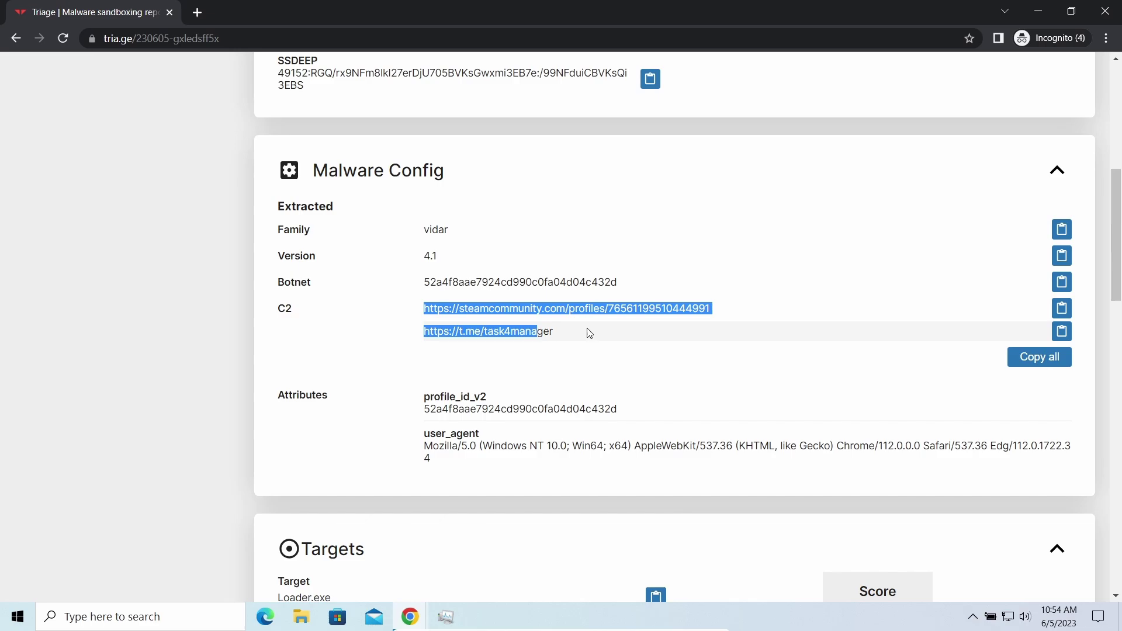
{"action": "left_click", "coordinate": [611, 362]}
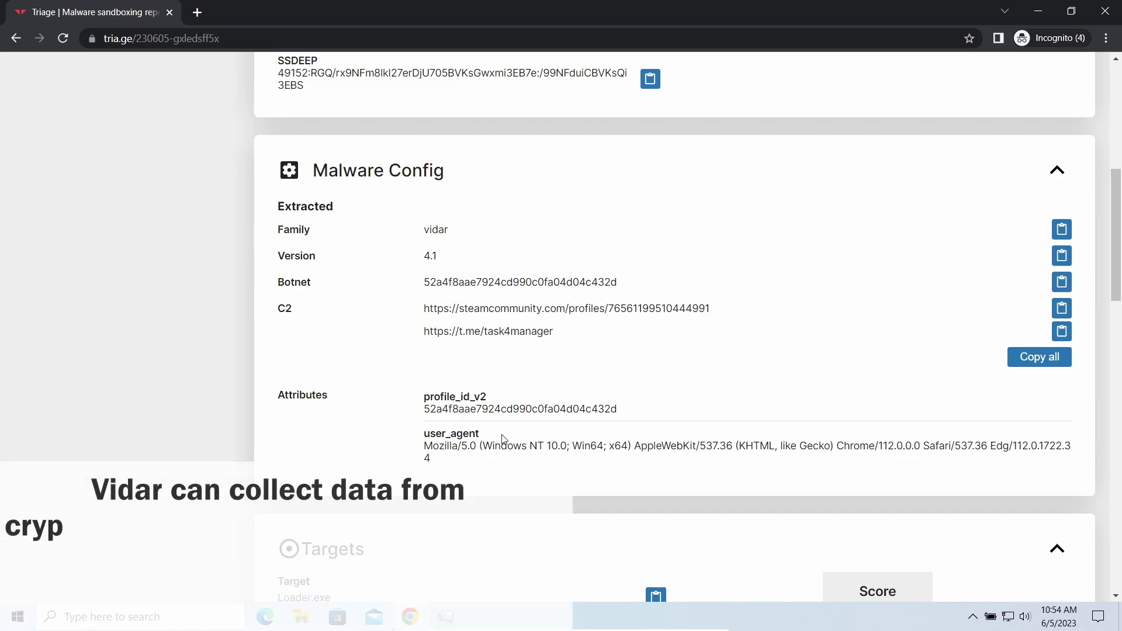
{"action": "scroll", "coordinate": [611, 429], "scroll_direction": "down", "scroll_amount": 1}
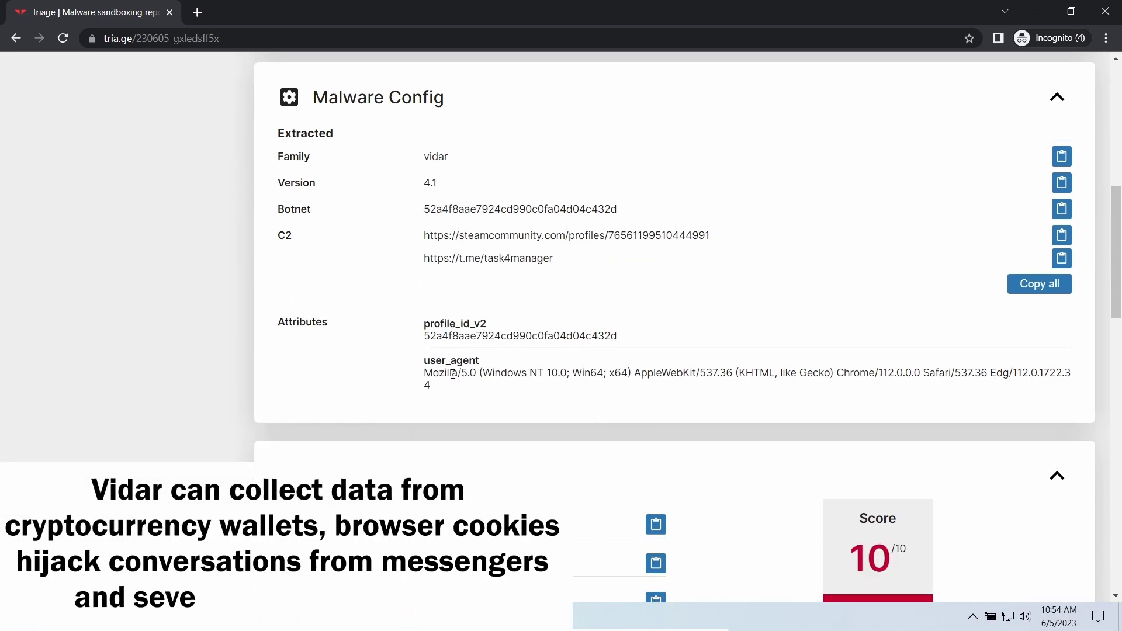
{"action": "scroll", "coordinate": [588, 415], "scroll_direction": "down", "scroll_amount": 5}
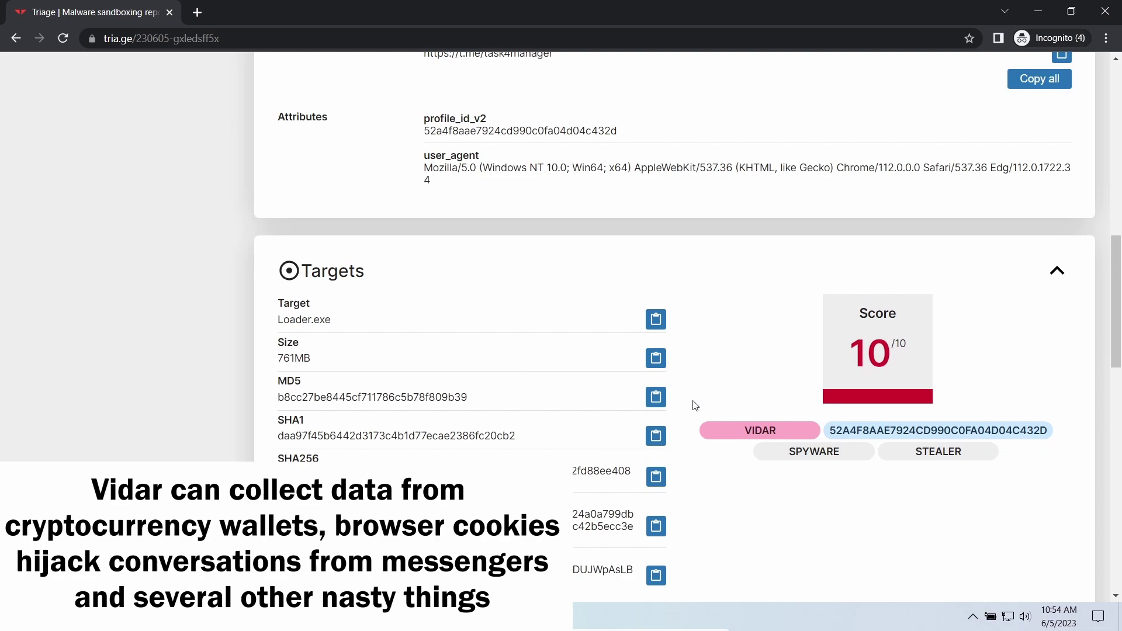
{"action": "scroll", "coordinate": [696, 403], "scroll_direction": "down", "scroll_amount": 4}
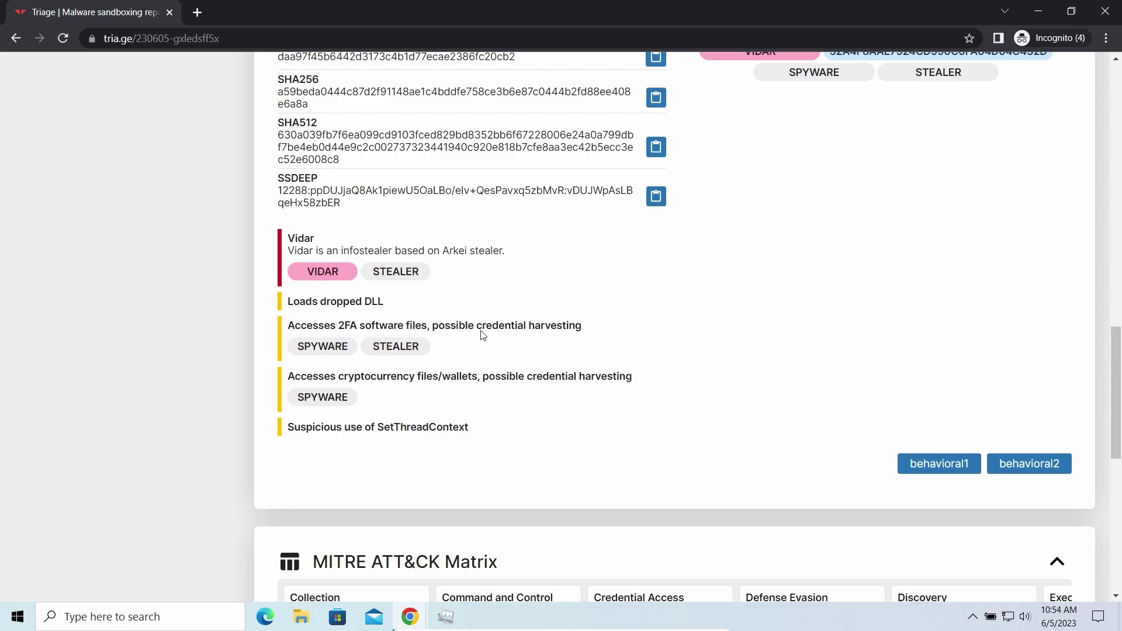
{"action": "scroll", "coordinate": [494, 413], "scroll_direction": "down", "scroll_amount": 5}
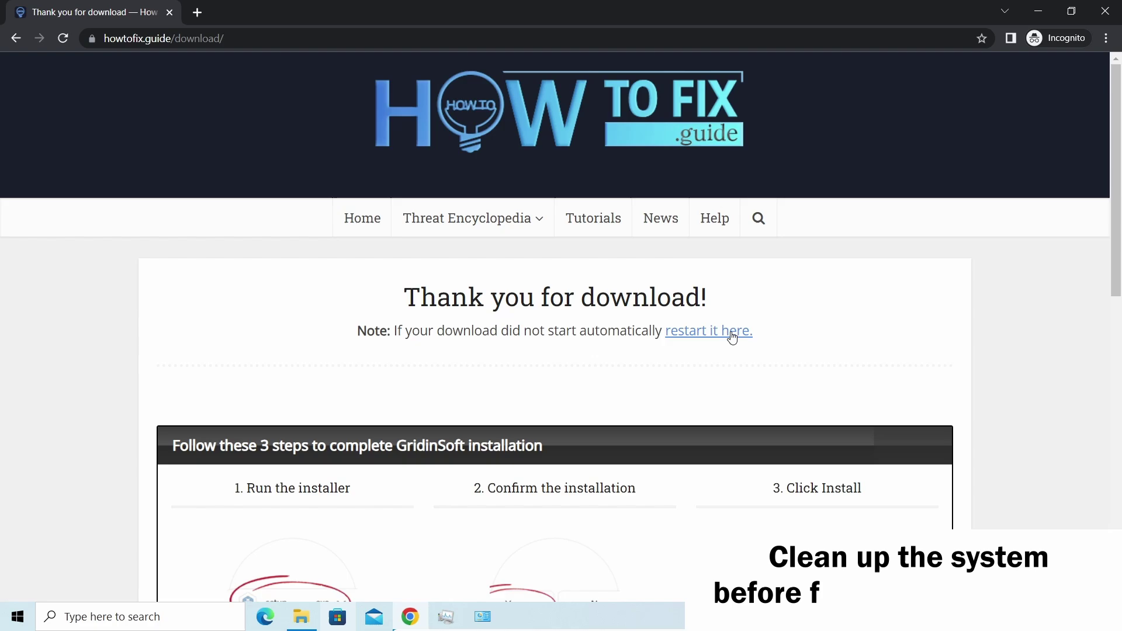
Re-download setup-gridinsoft-fix.exe, keep it past the warning, and launch it.
{"action": "left_click", "coordinate": [728, 337]}
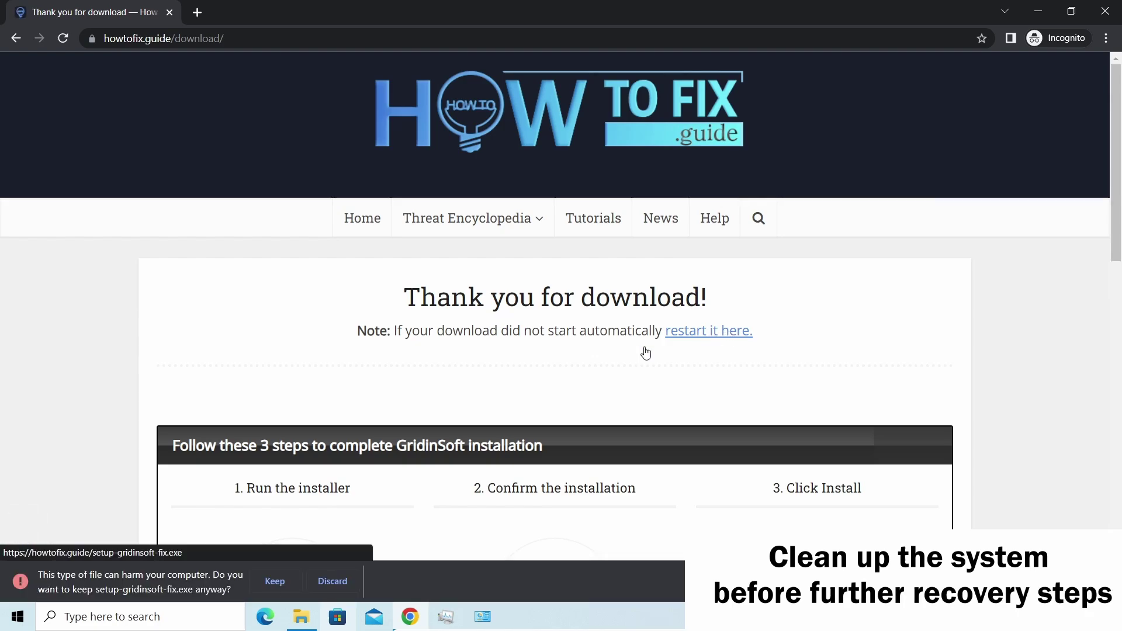
{"action": "left_click", "coordinate": [275, 581]}
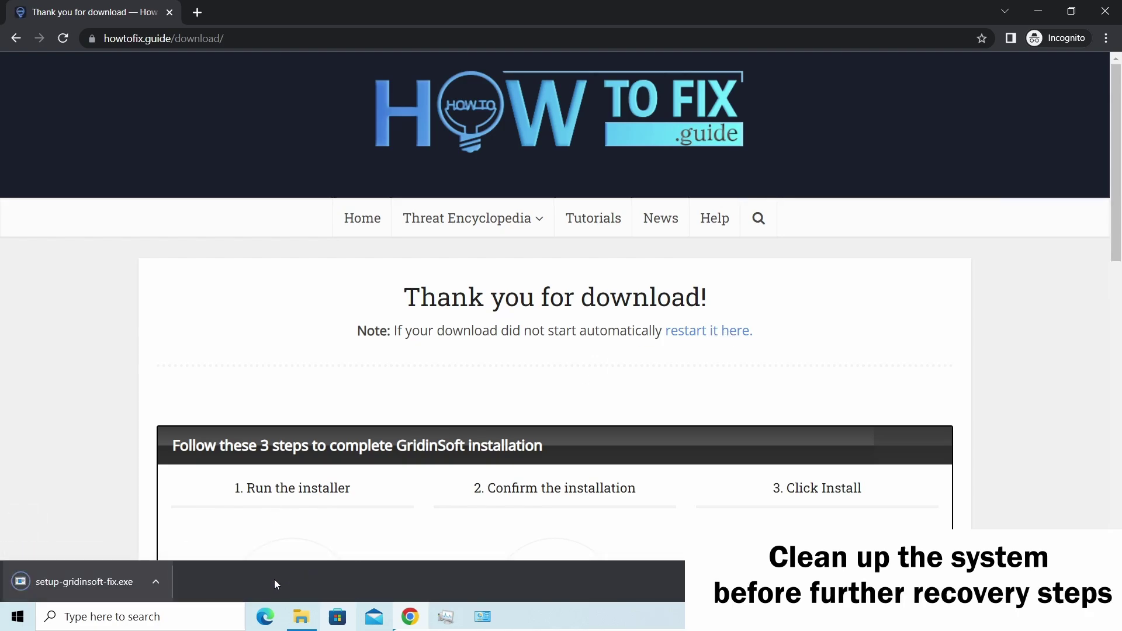
{"action": "left_click", "coordinate": [95, 581]}
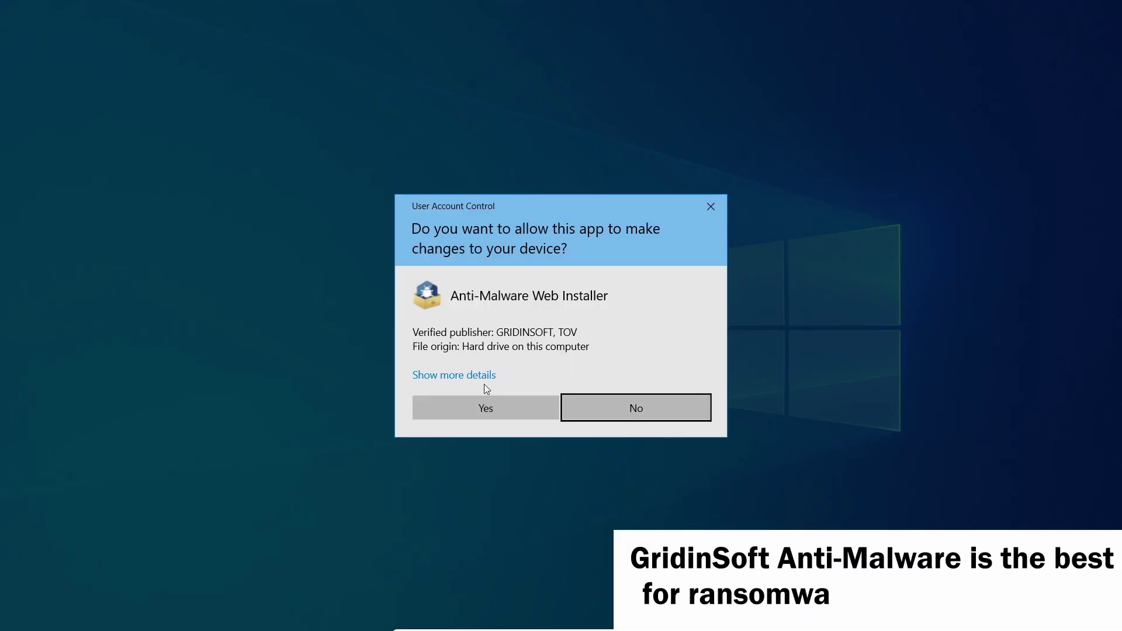
Approve the User Account Control prompt and start installing GridinSoft Anti-Malware.
{"action": "left_click", "coordinate": [484, 407]}
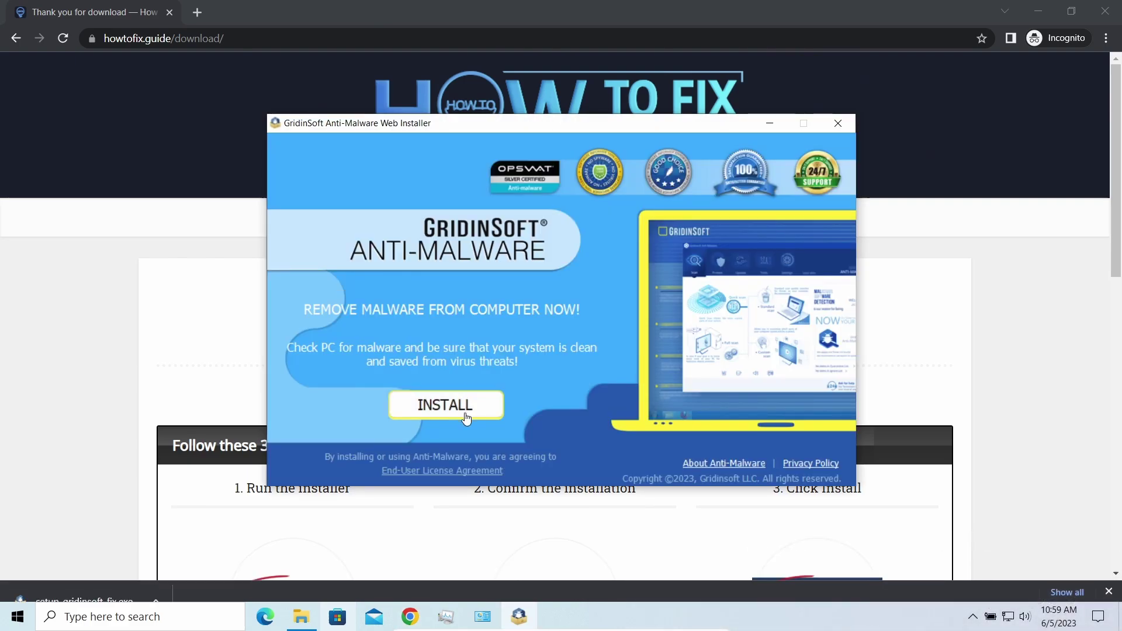
{"action": "left_click", "coordinate": [466, 412]}
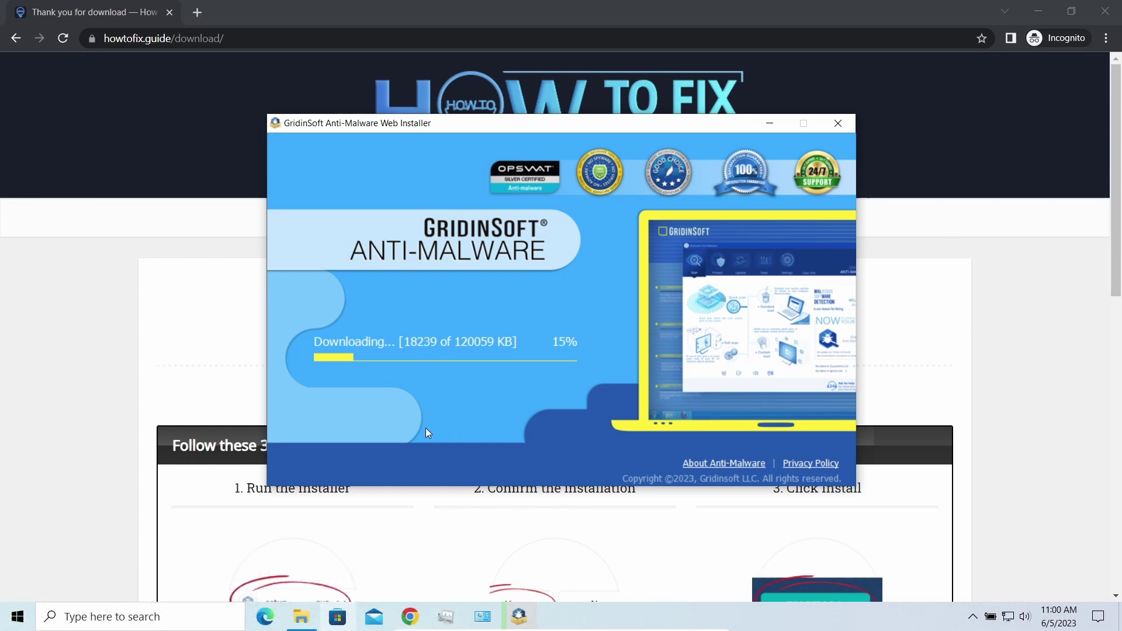
Rename removal.mov.neon to removal.mov, confirming the extension change, then minimize the folder.
{"action": "left_click", "coordinate": [301, 617]}
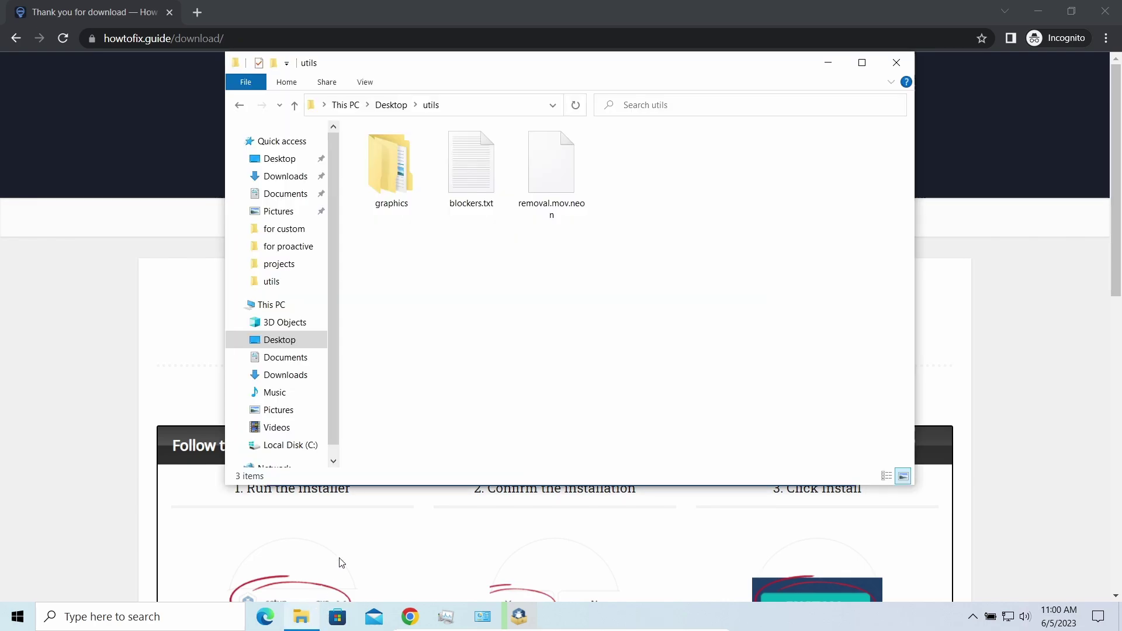
{"action": "left_click", "coordinate": [547, 193]}
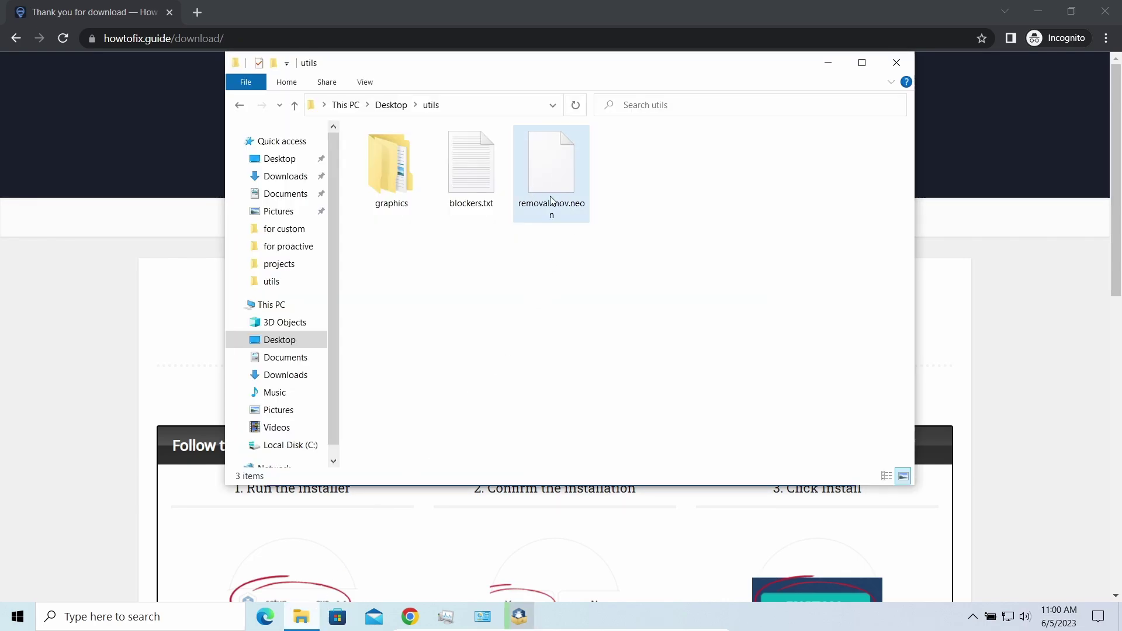
{"action": "left_click", "coordinate": [583, 217]}
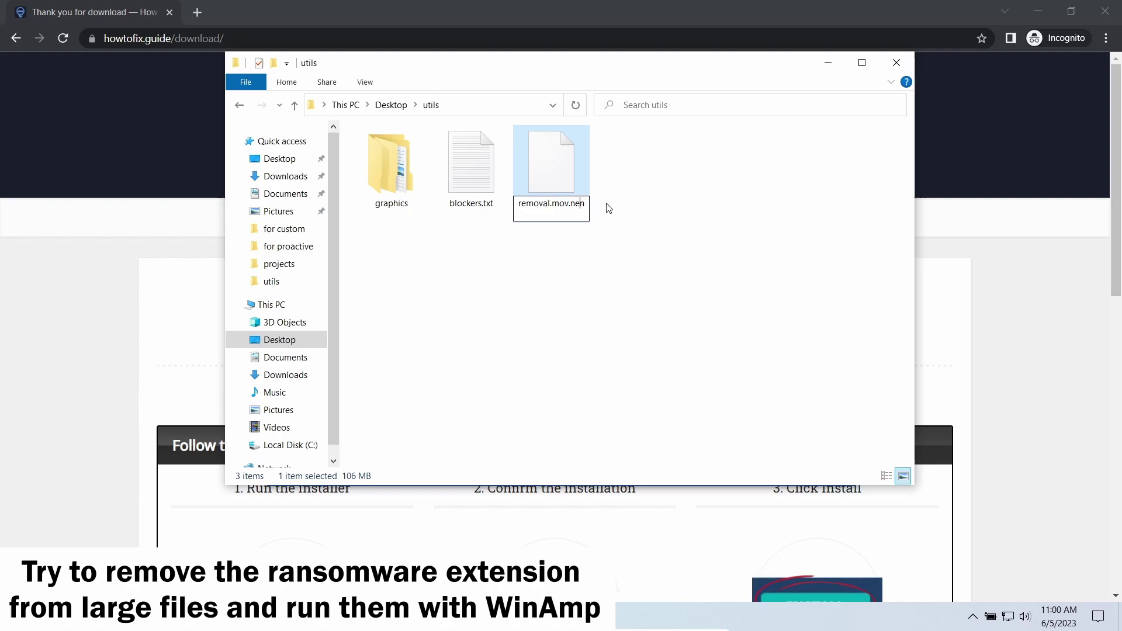
{"action": "key", "text": "BackSpace"}
{"action": "key", "text": "BackSpace"}
{"action": "key", "text": "BackSpace"}
{"action": "key", "text": "BackSpace"}
{"action": "key", "text": "BackSpace"}
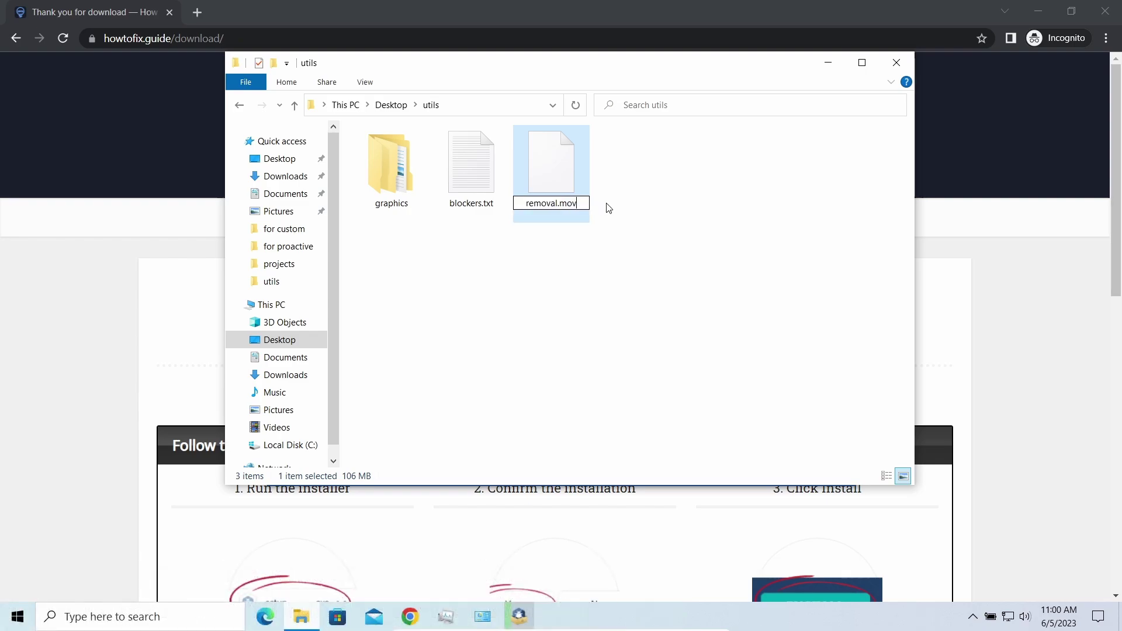
{"action": "key", "text": "Return"}
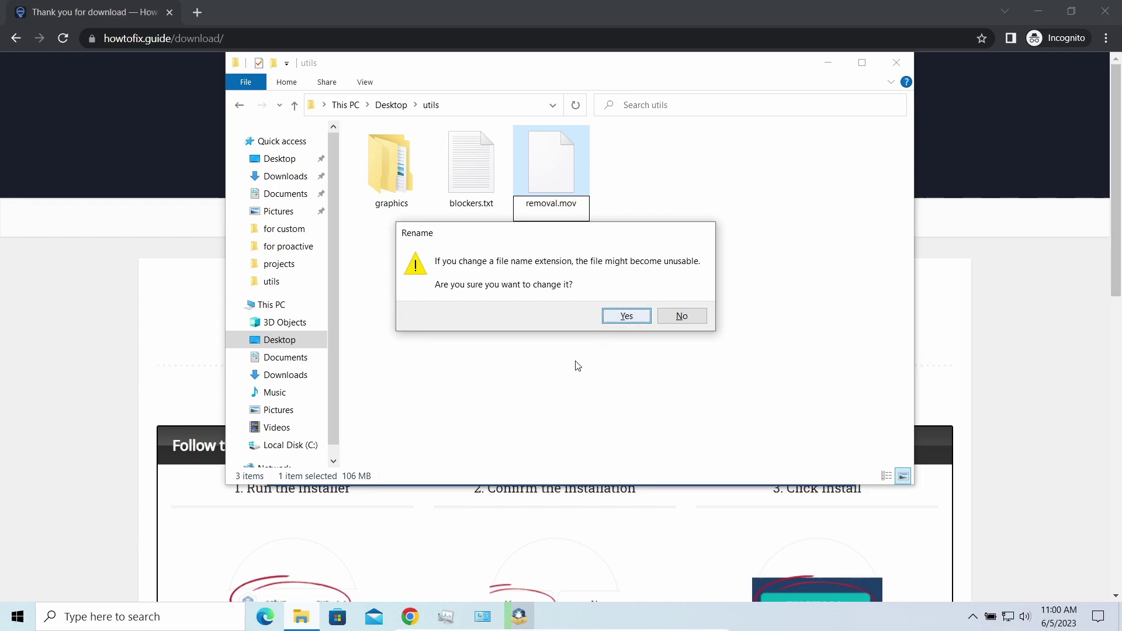
{"action": "key", "text": "Return"}
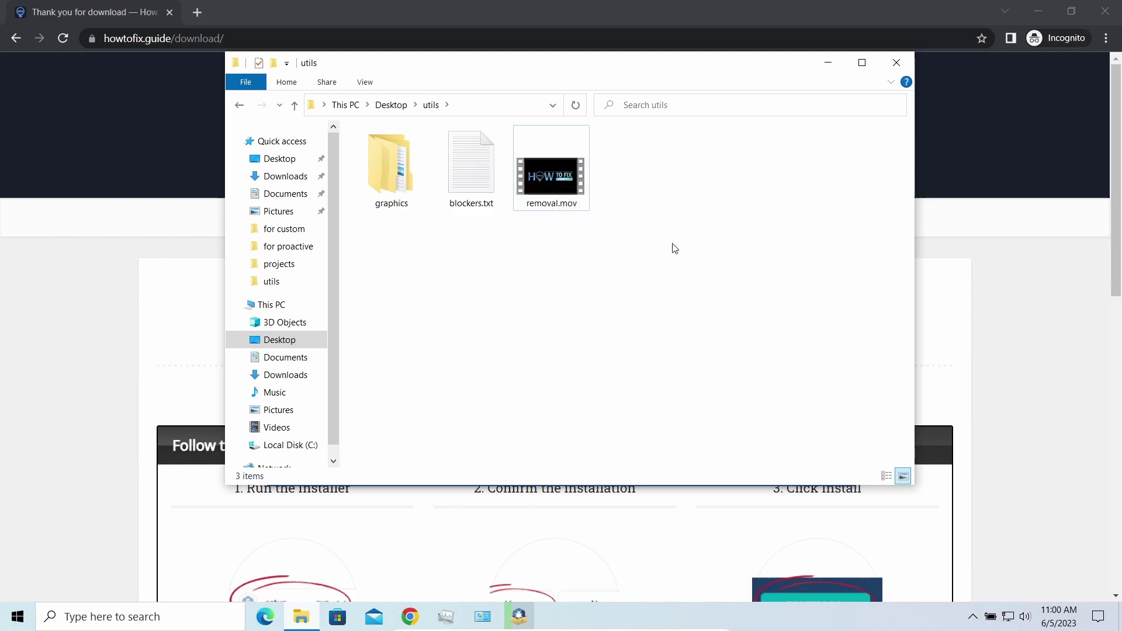
{"action": "left_click", "coordinate": [827, 62]}
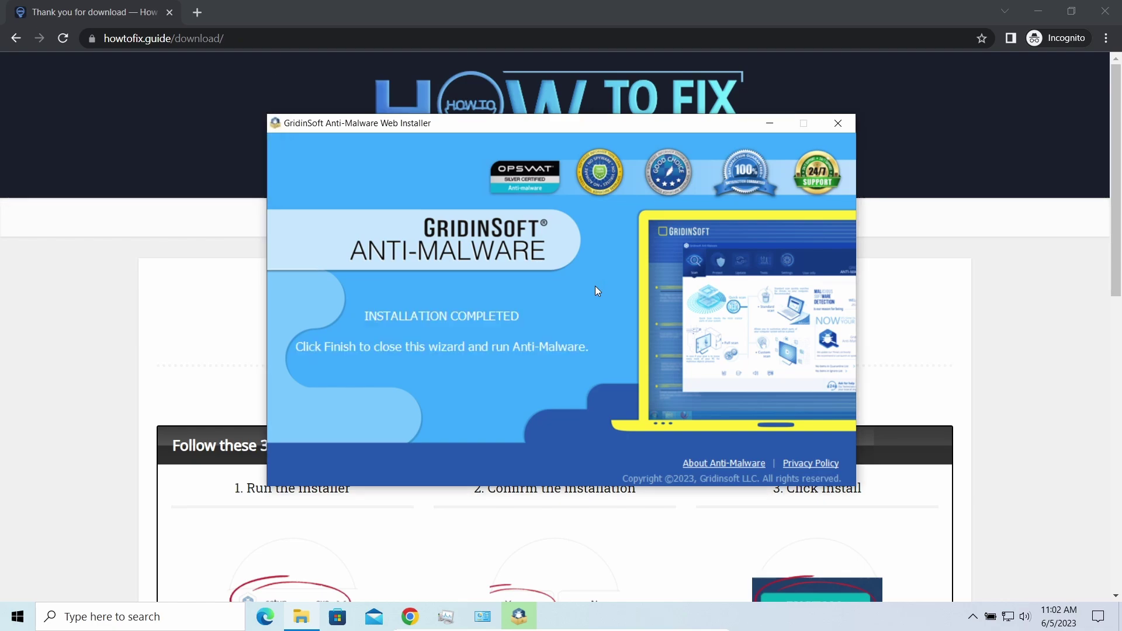
Finish the installation and launch GridinSoft Anti-Malware 4.2.79.
{"action": "left_click", "coordinate": [445, 405]}
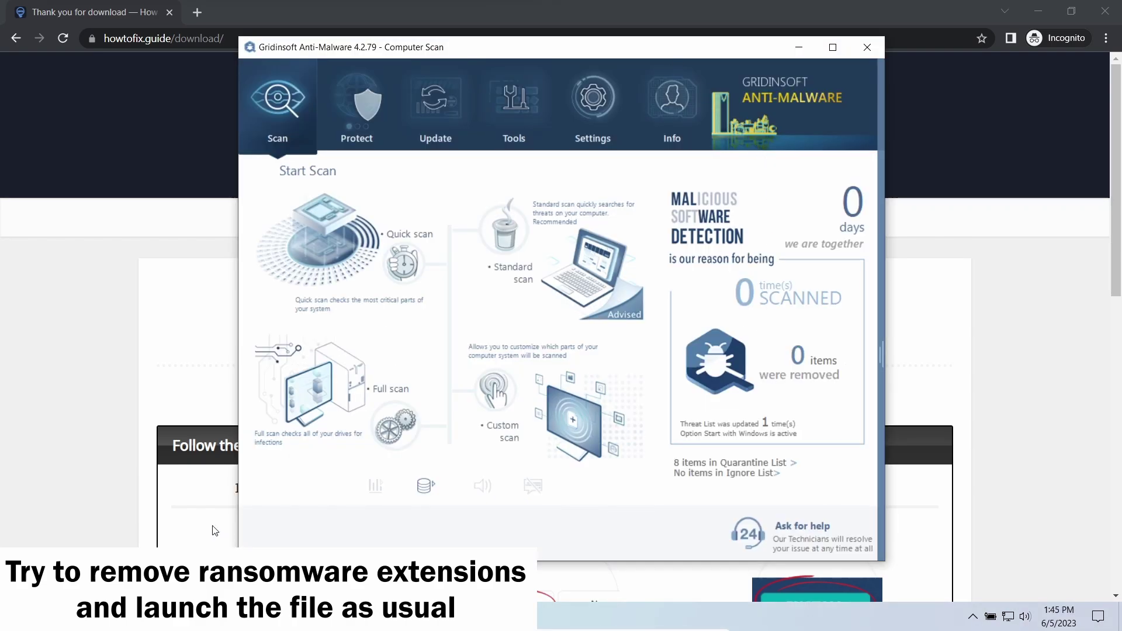
Start a Full scan of all drives and let it complete.
{"action": "left_click", "coordinate": [336, 388]}
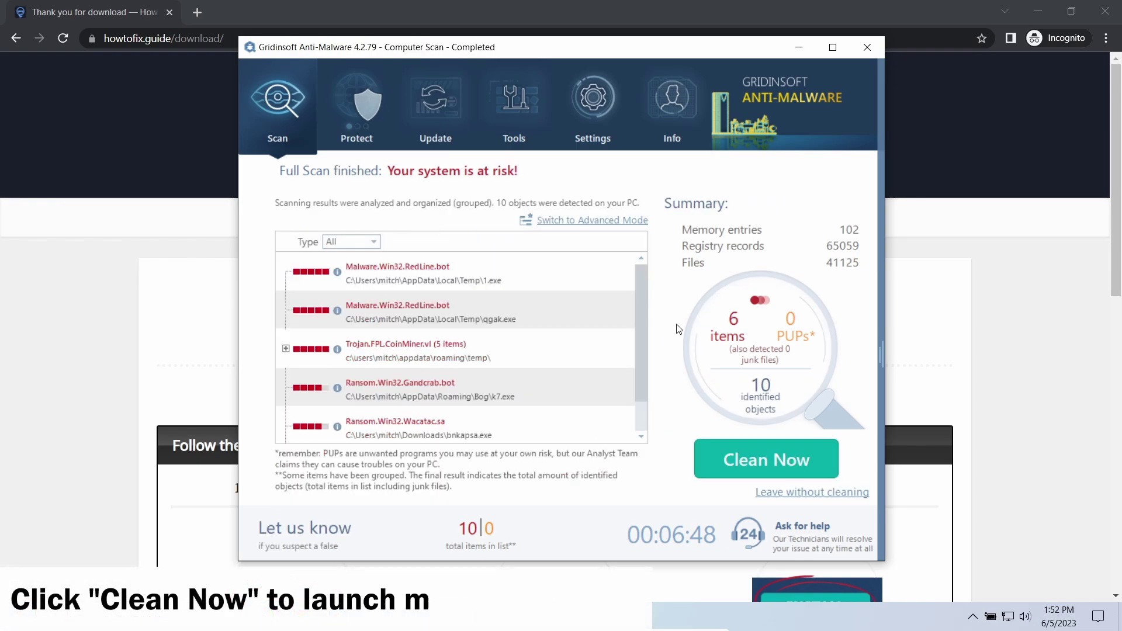
Clean all 10 detected threats and close the removal summary and log.
{"action": "left_click", "coordinate": [709, 475]}
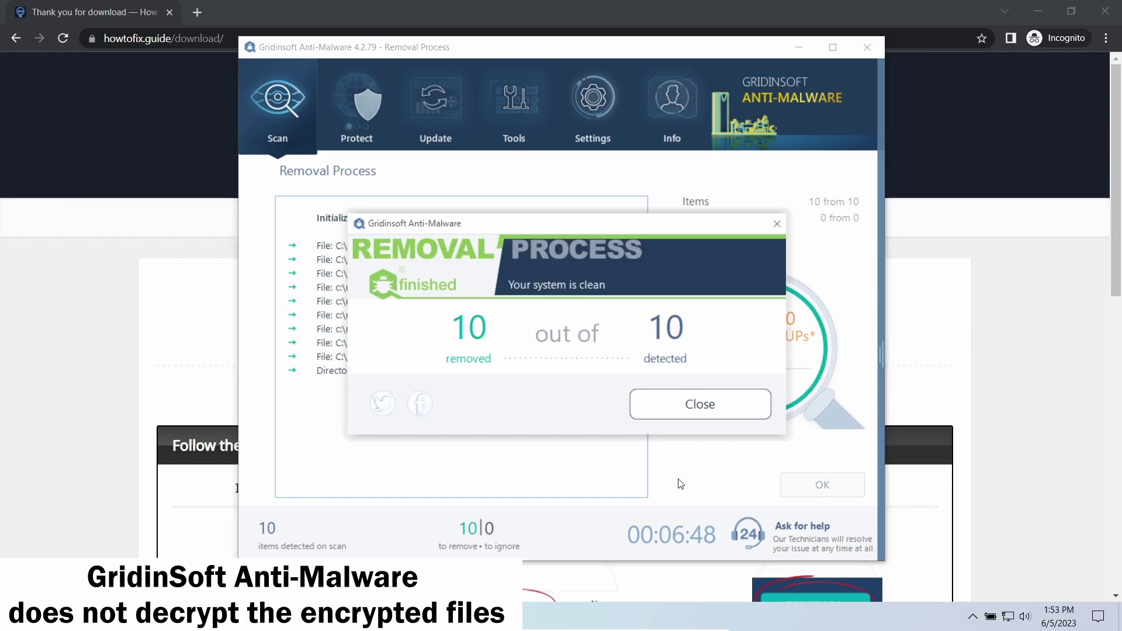
{"action": "left_click", "coordinate": [709, 409]}
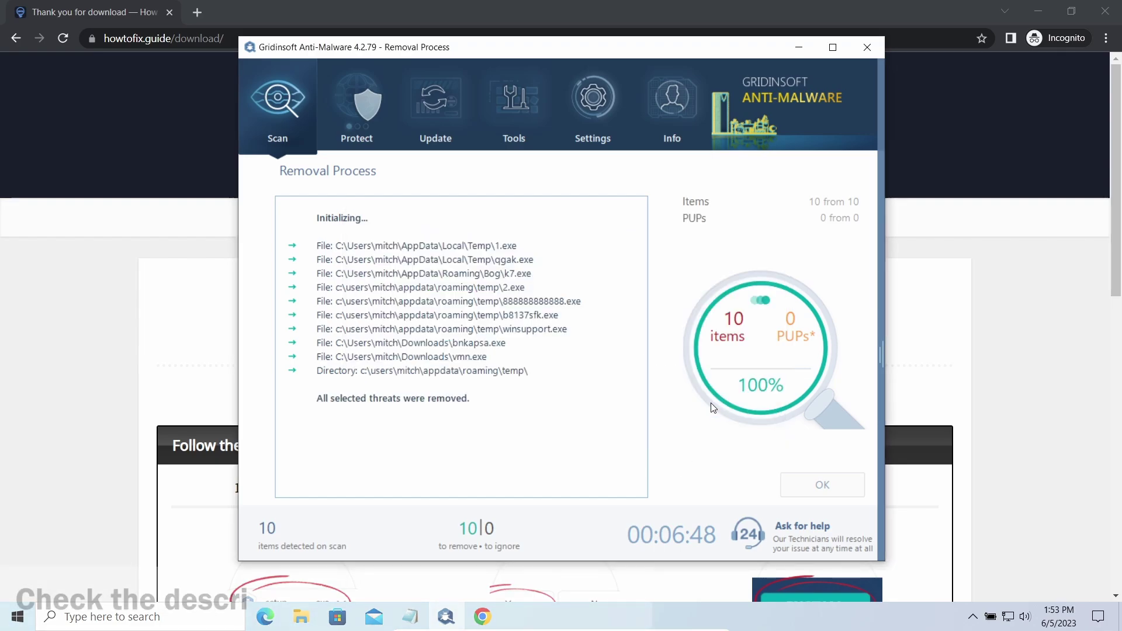
{"action": "left_click", "coordinate": [815, 484]}
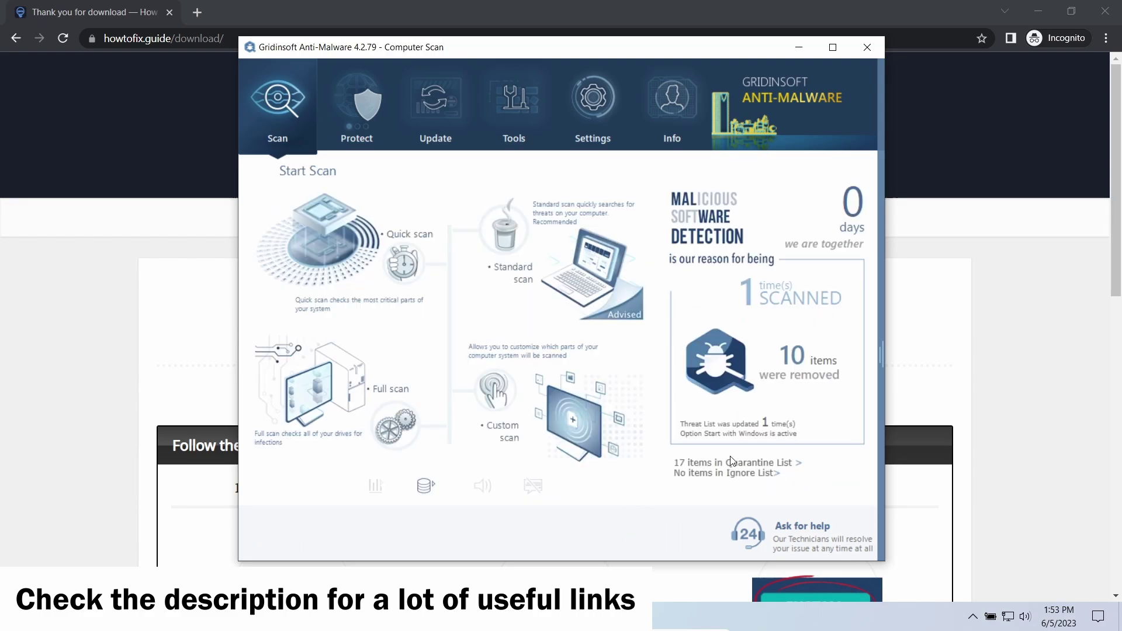